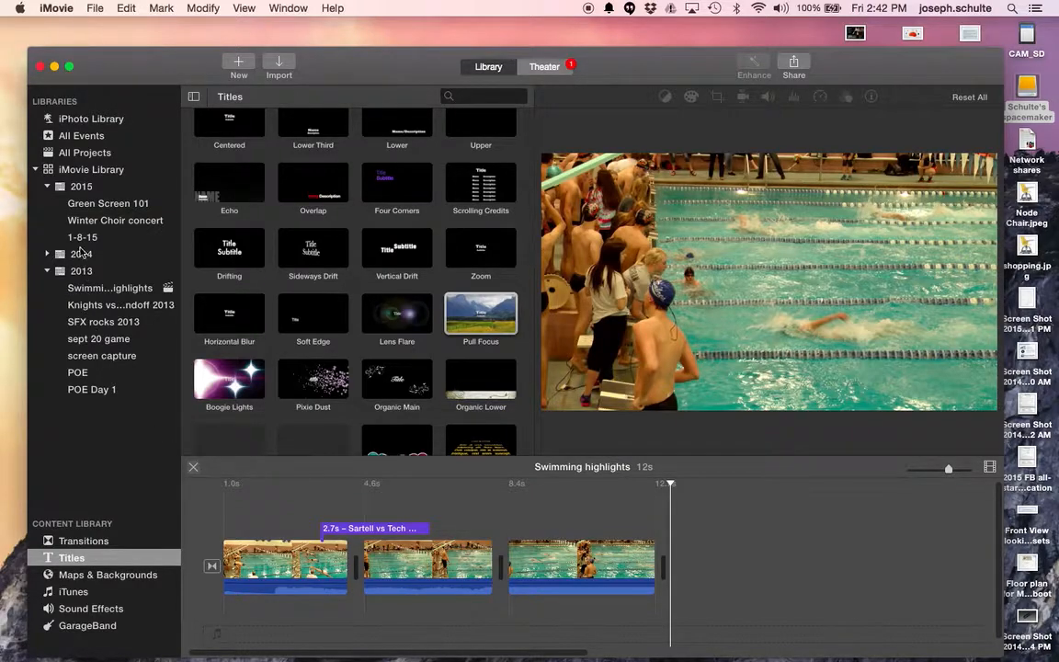
Open the iMovie 101 v10 project from the Green Screen 101 event for editing.
click(81, 135)
click(80, 204)
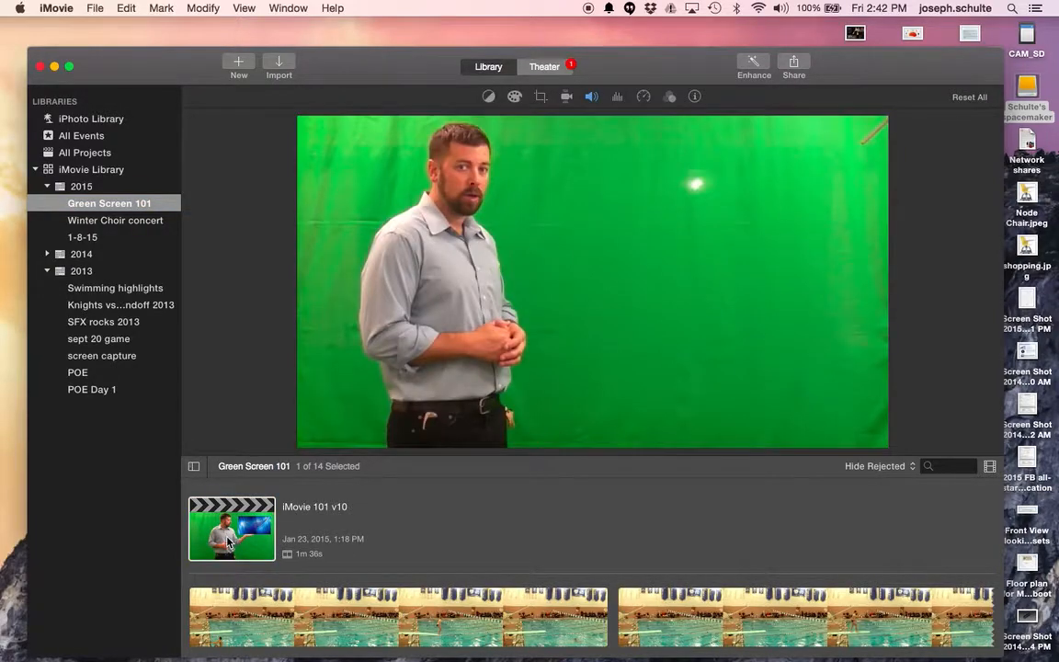
double_click(229, 543)
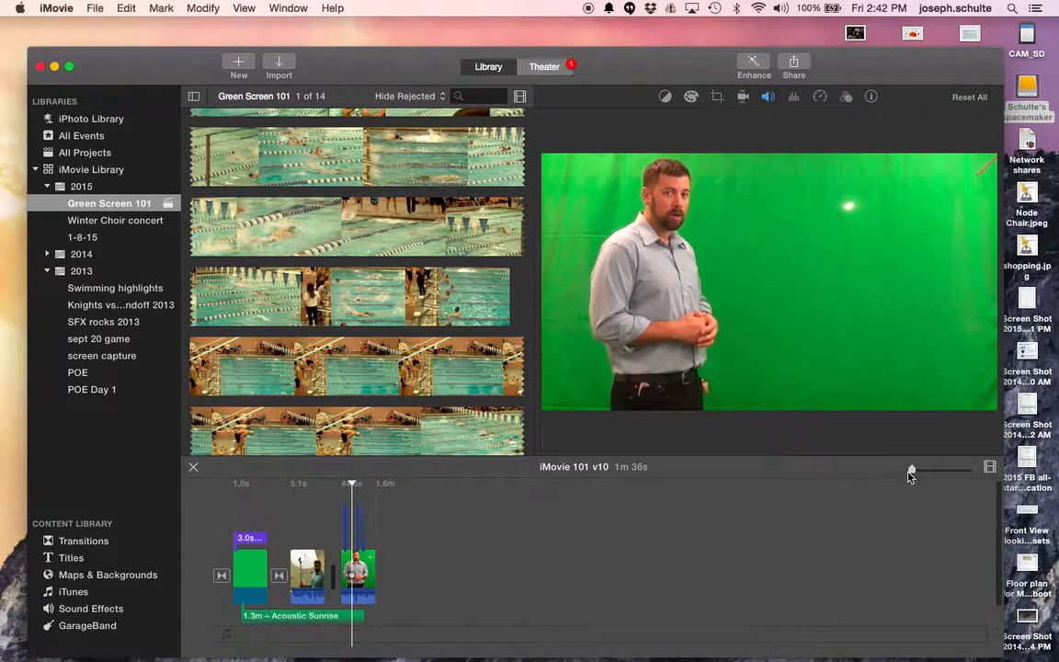
Review the existing project on the timeline, from the green title clip through the three overlay clips.
drag(910, 472, 929, 473)
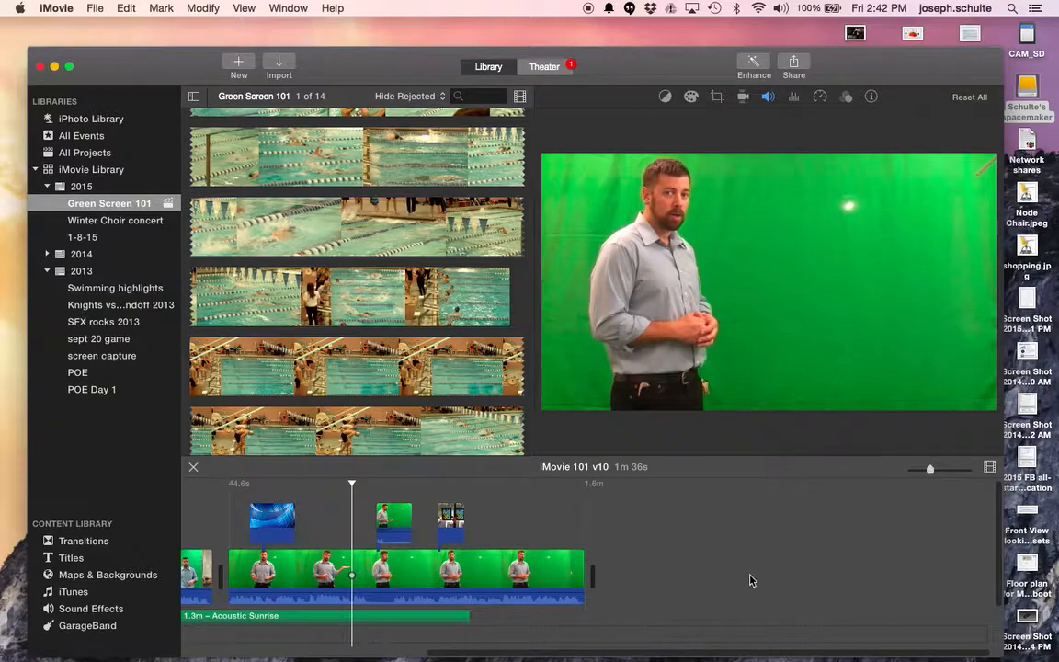
scroll(675, 603, left, 10)
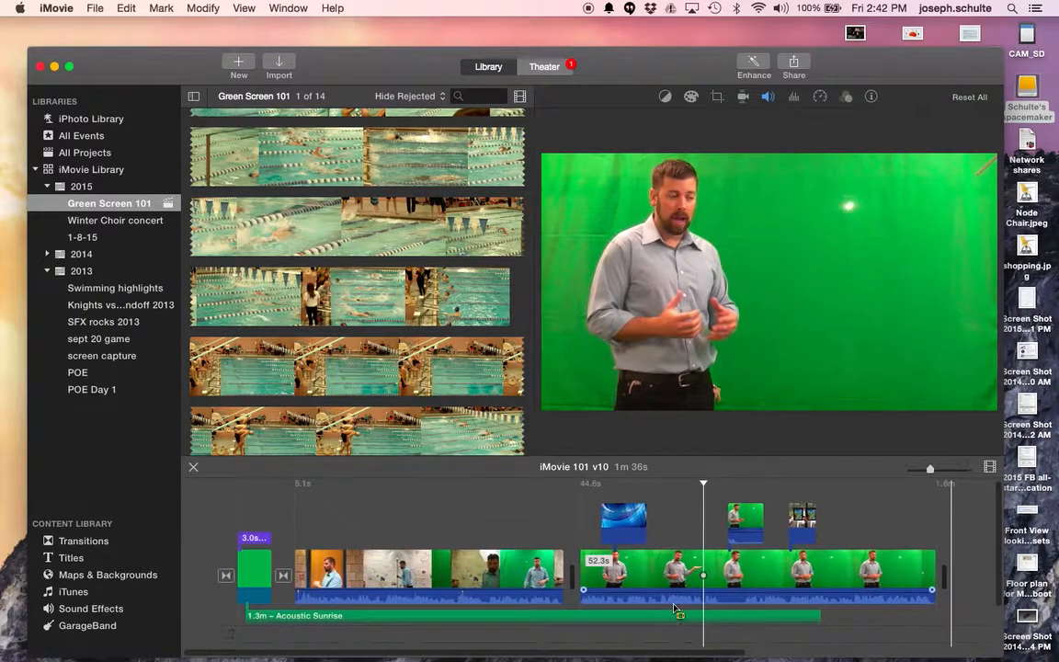
click(239, 572)
key(space)
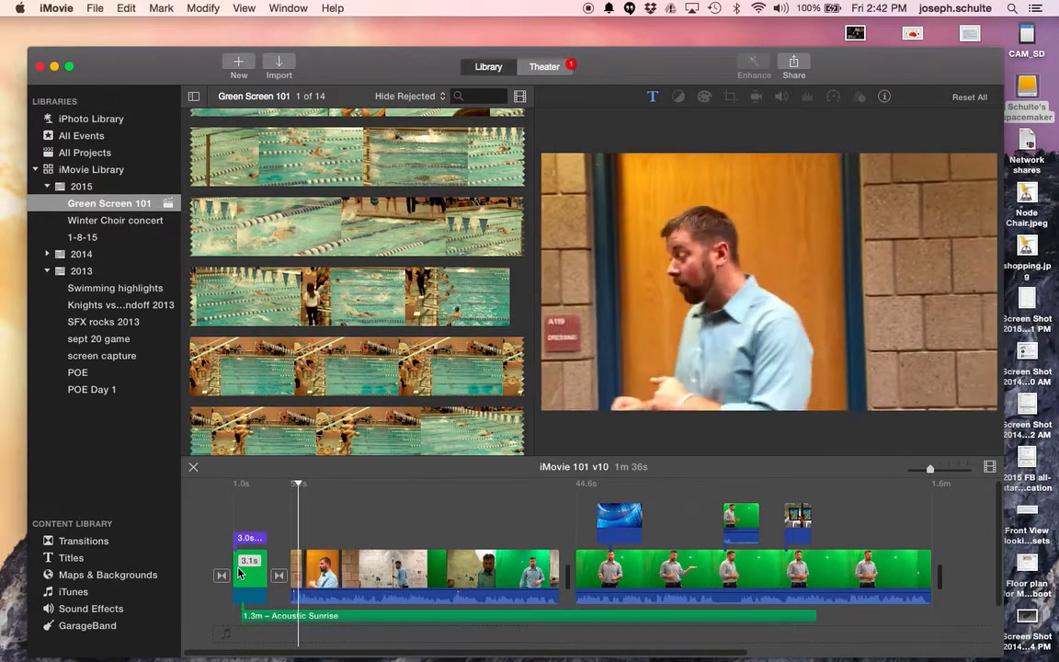
click(249, 575)
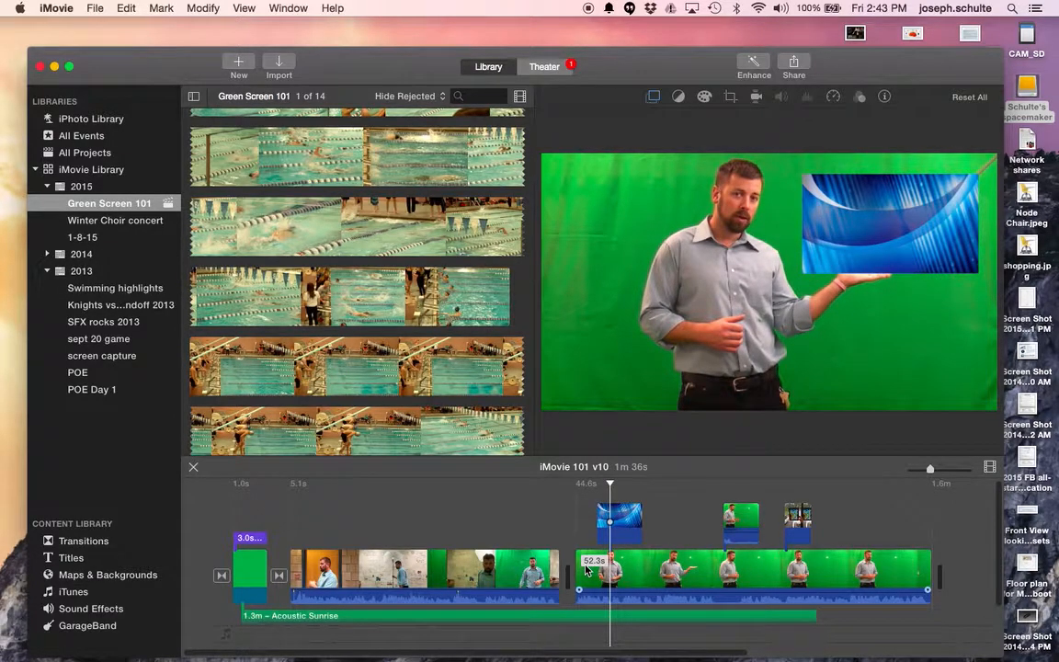
click(716, 534)
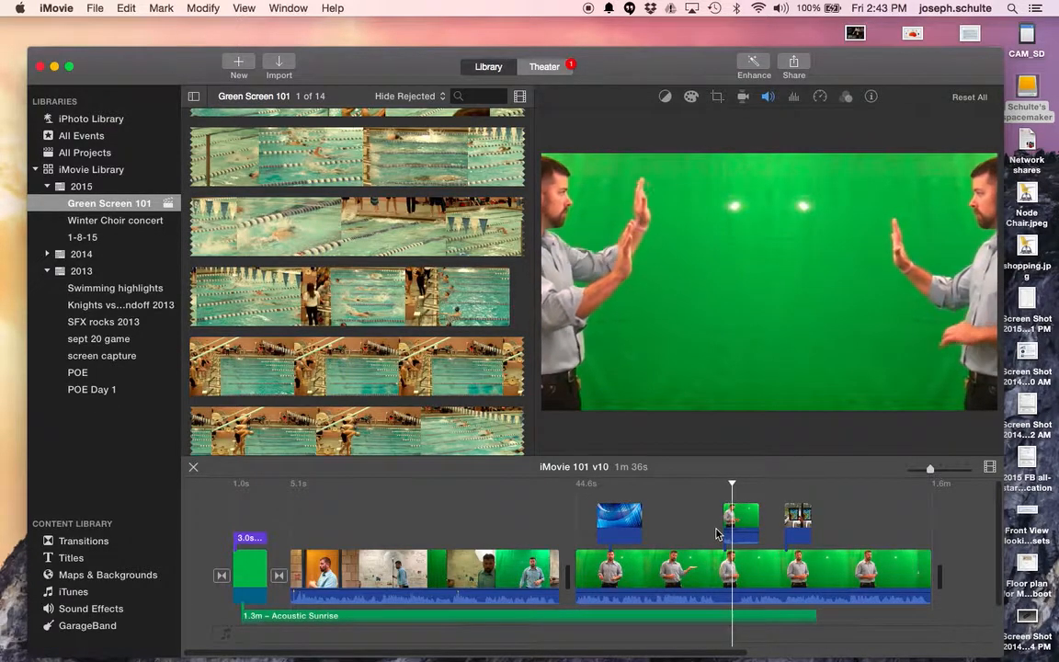
click(780, 533)
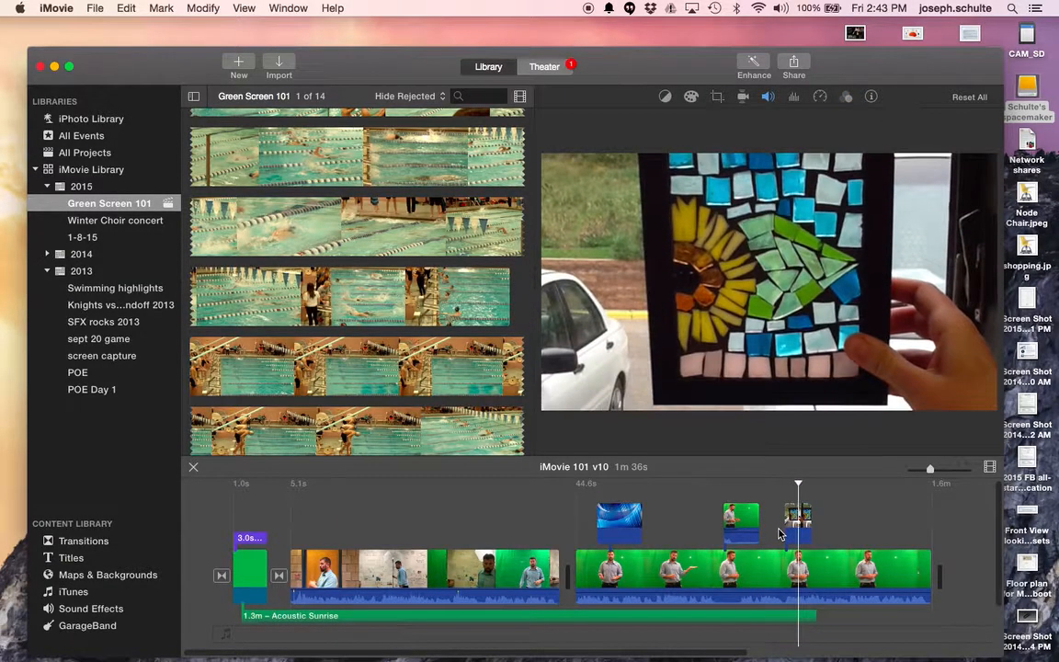
click(791, 532)
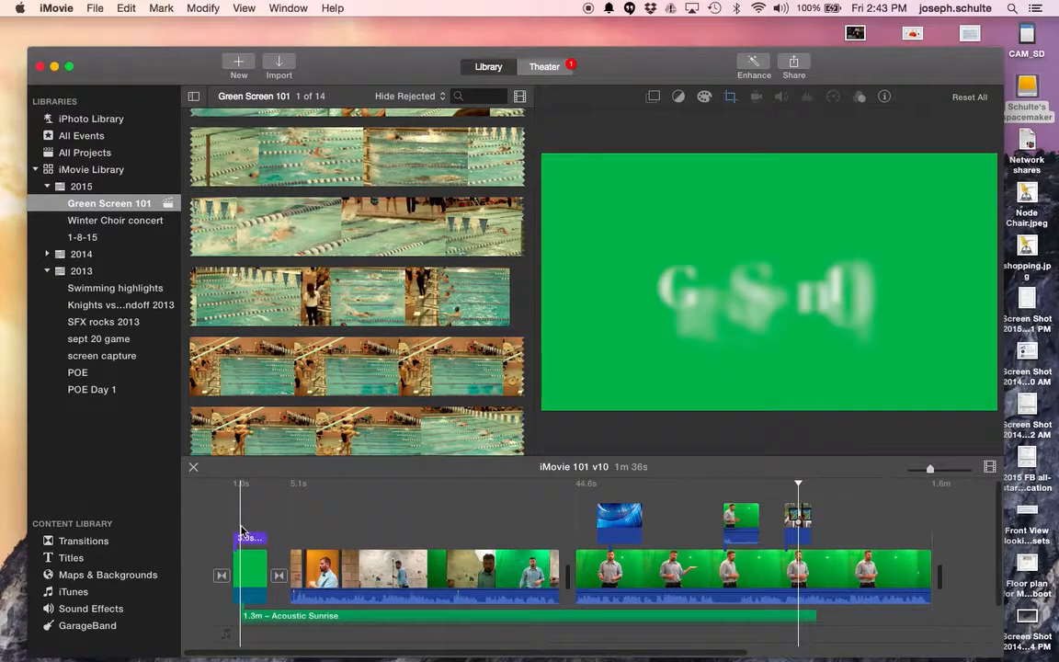
Delete all clips, titles, transitions, overlays and music from the project timeline.
drag(230, 529, 629, 624)
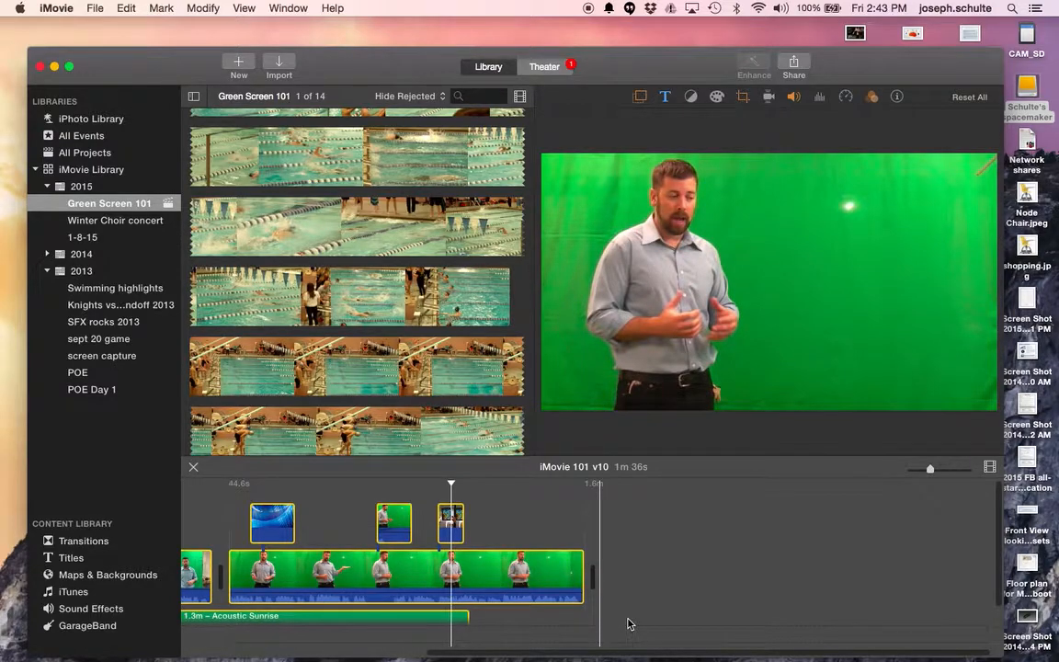
key(Delete)
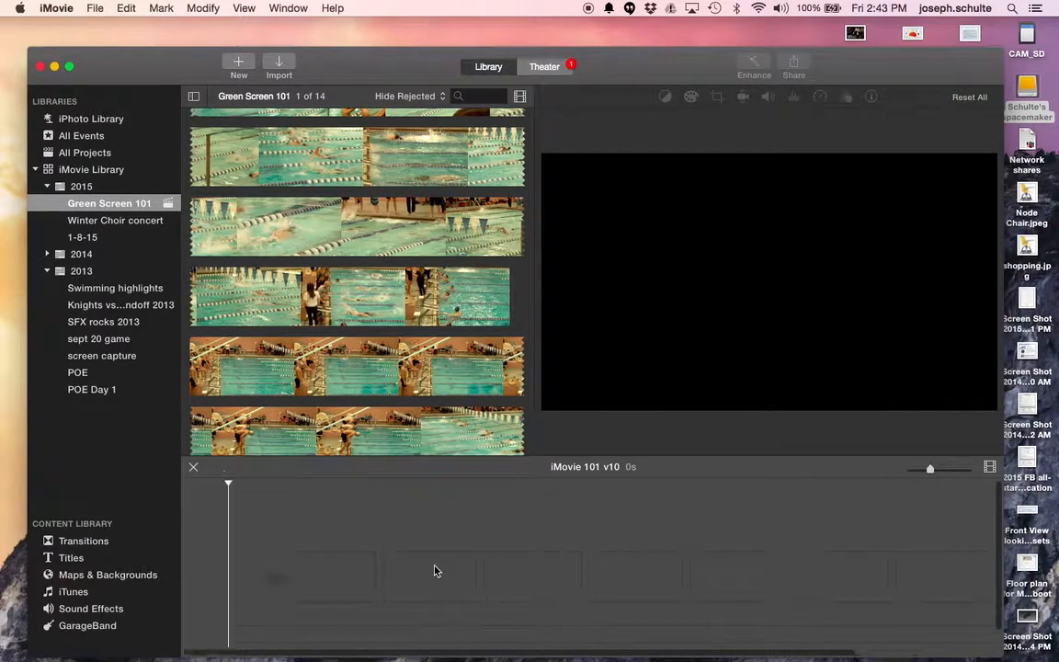
Add the whole 42.5 s clip that starts with the man in front of the wooden door to the empty timeline.
scroll(367, 224, up, 10)
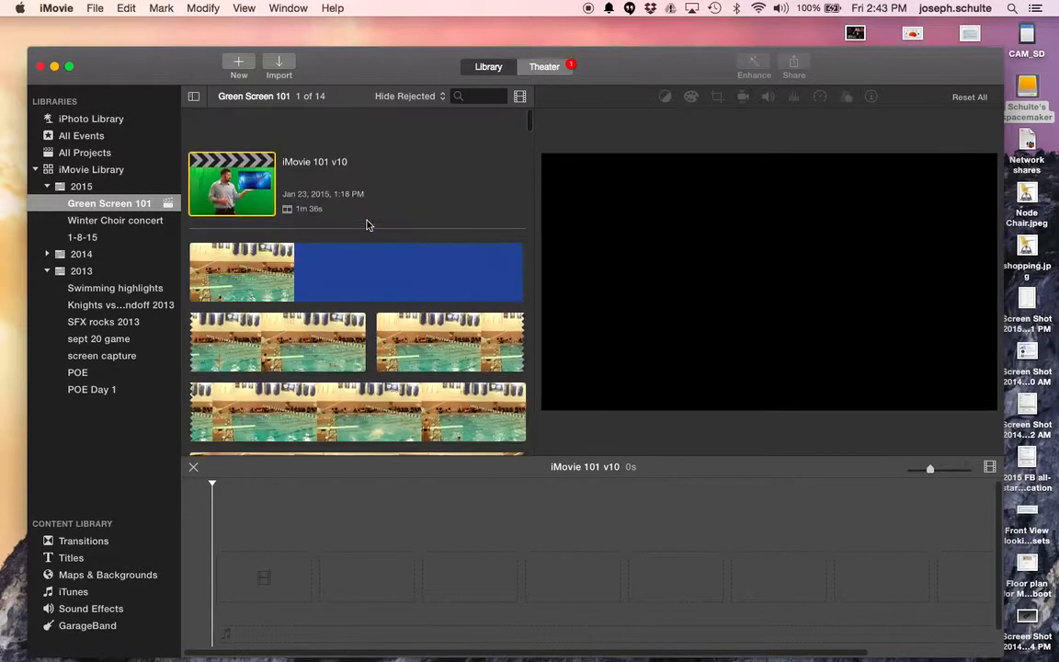
scroll(367, 223, down, 8)
scroll(367, 223, down, 10)
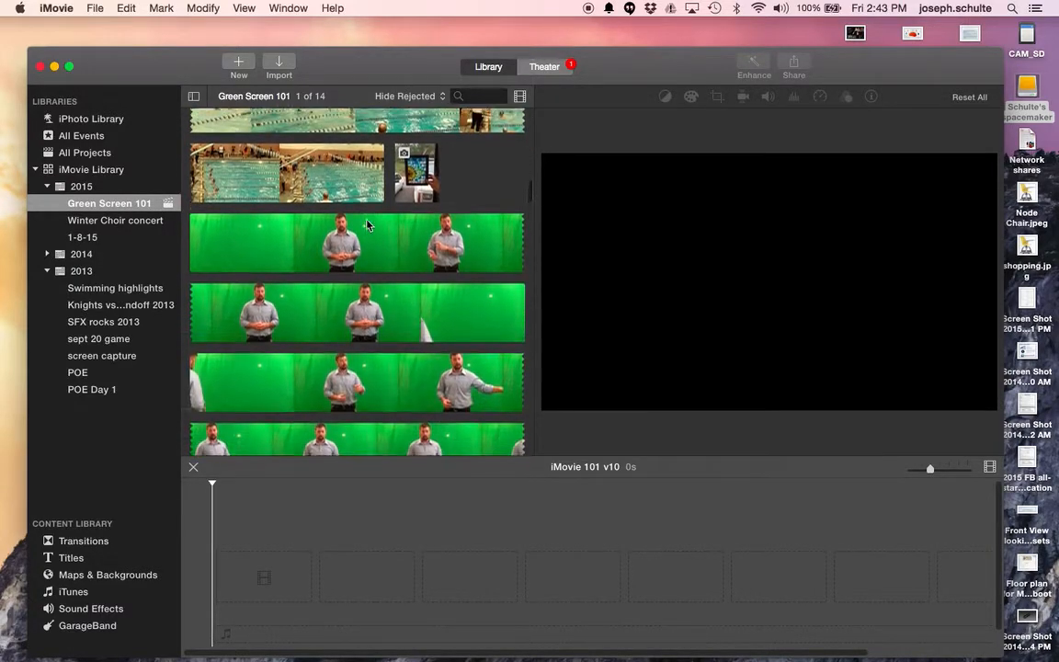
scroll(278, 199, down, 10)
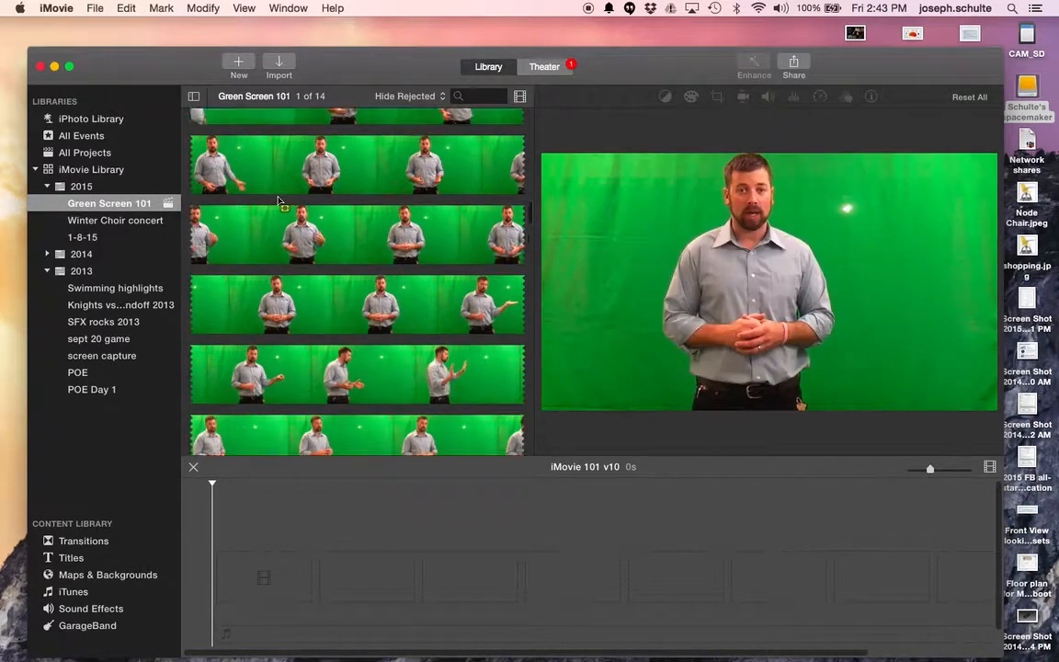
scroll(278, 200, down, 10)
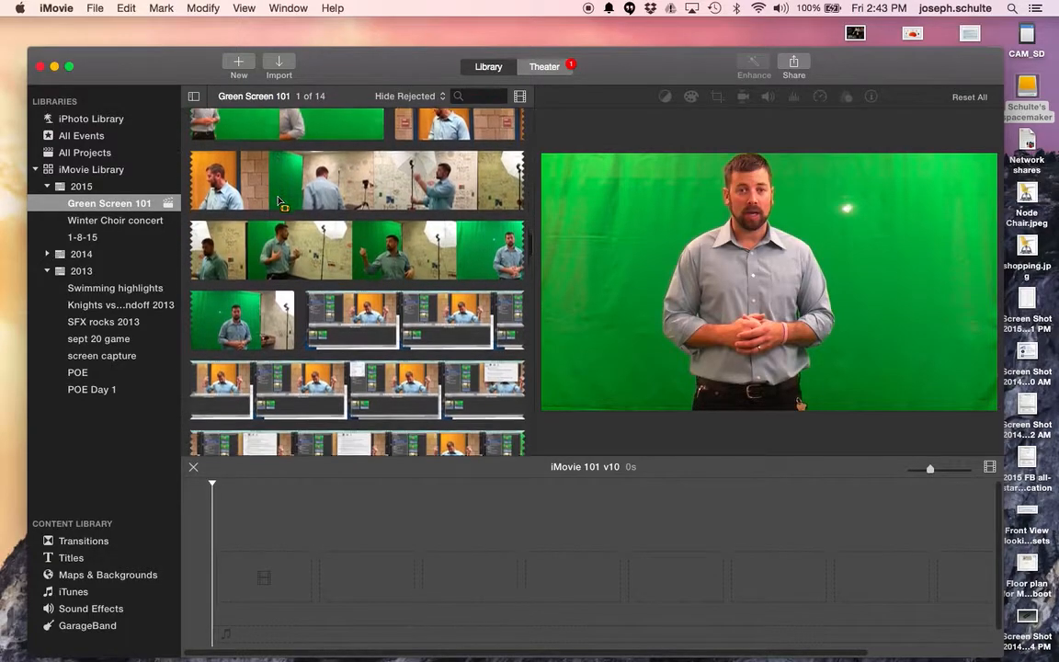
scroll(278, 200, down, 10)
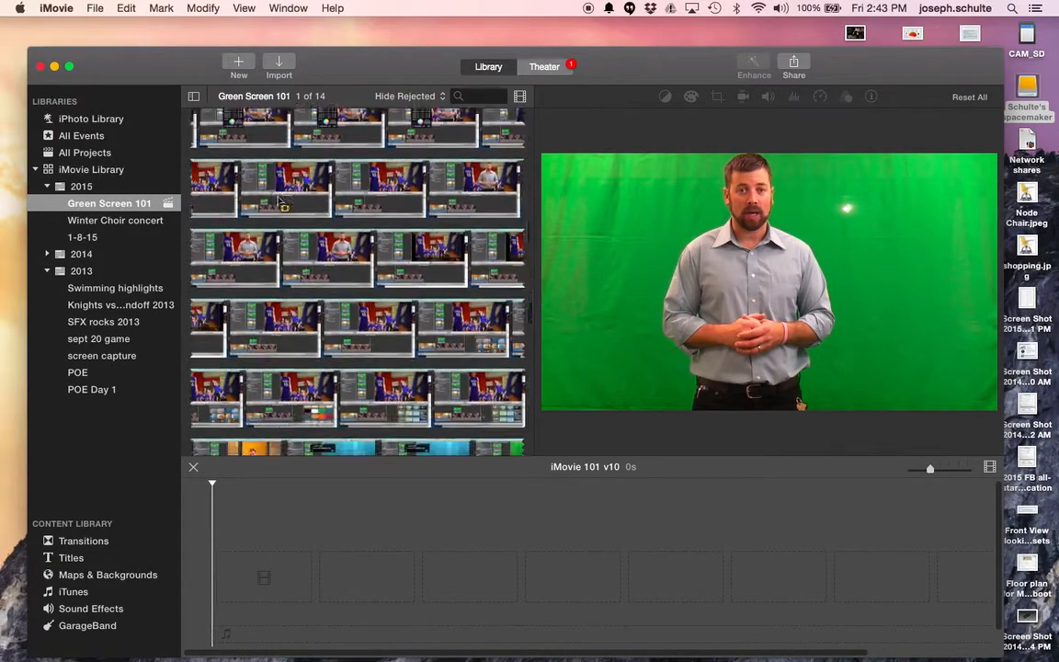
scroll(279, 199, down, 10)
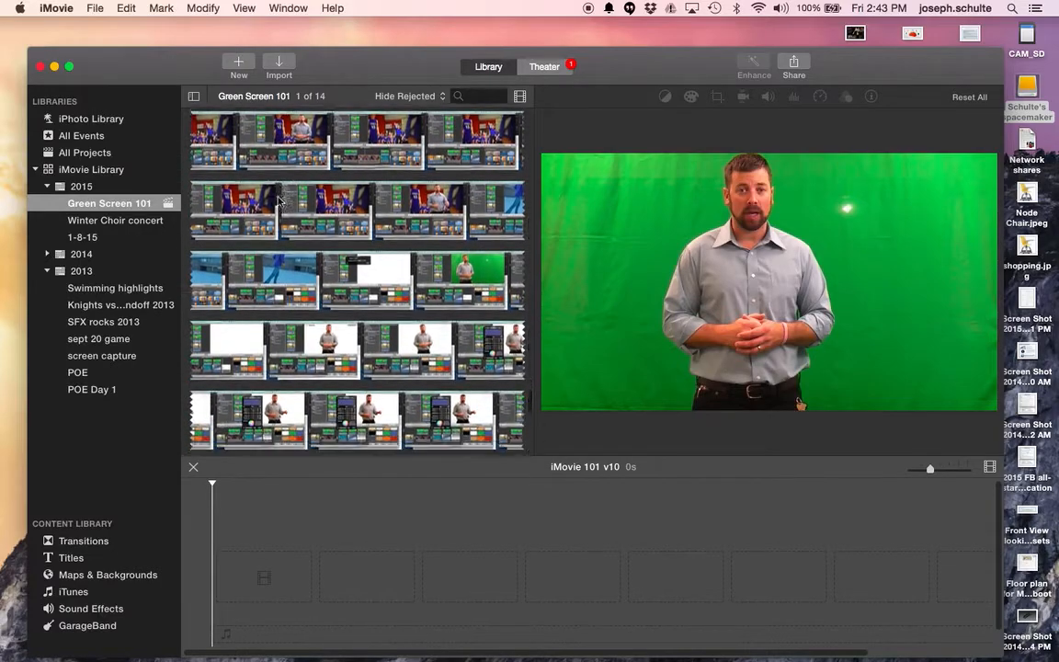
scroll(278, 199, up, 10)
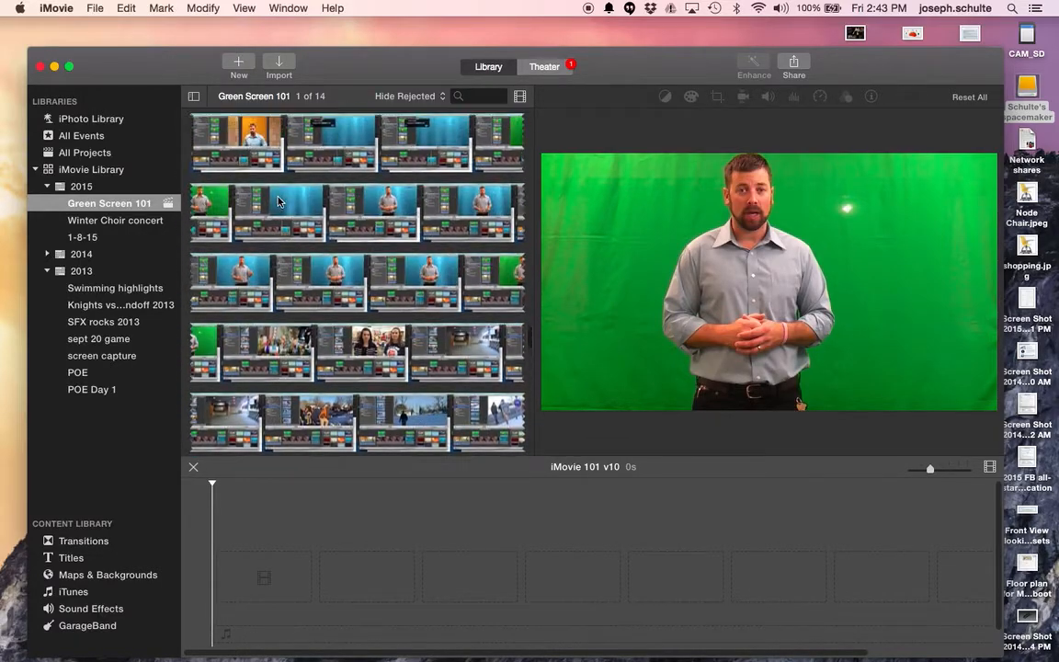
scroll(278, 200, down, 5)
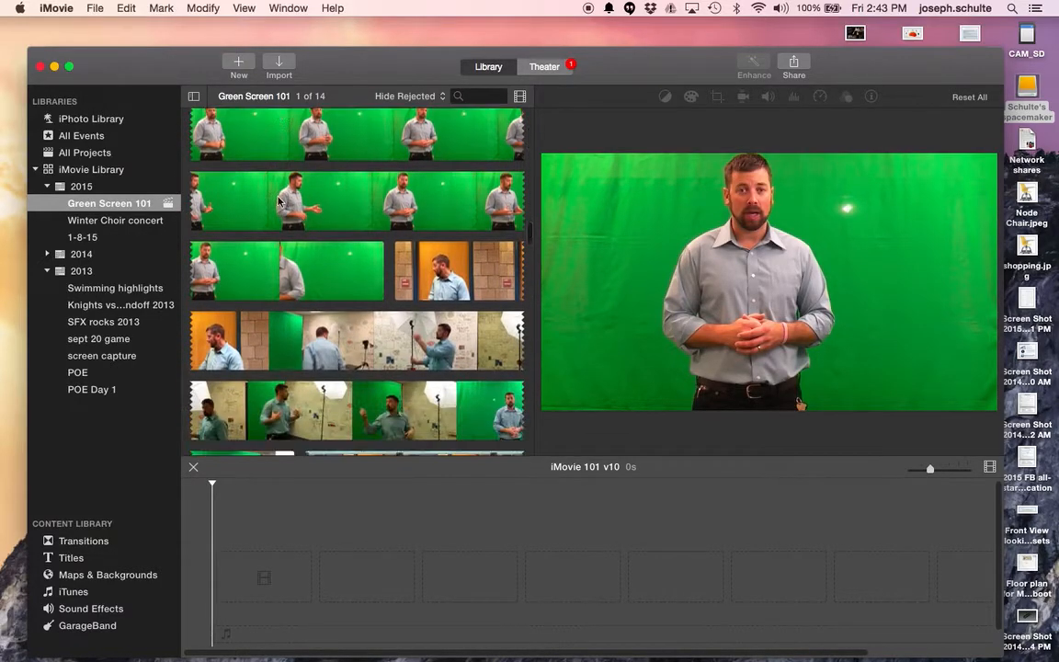
drag(394, 220, 288, 425)
drag(279, 287, 281, 552)
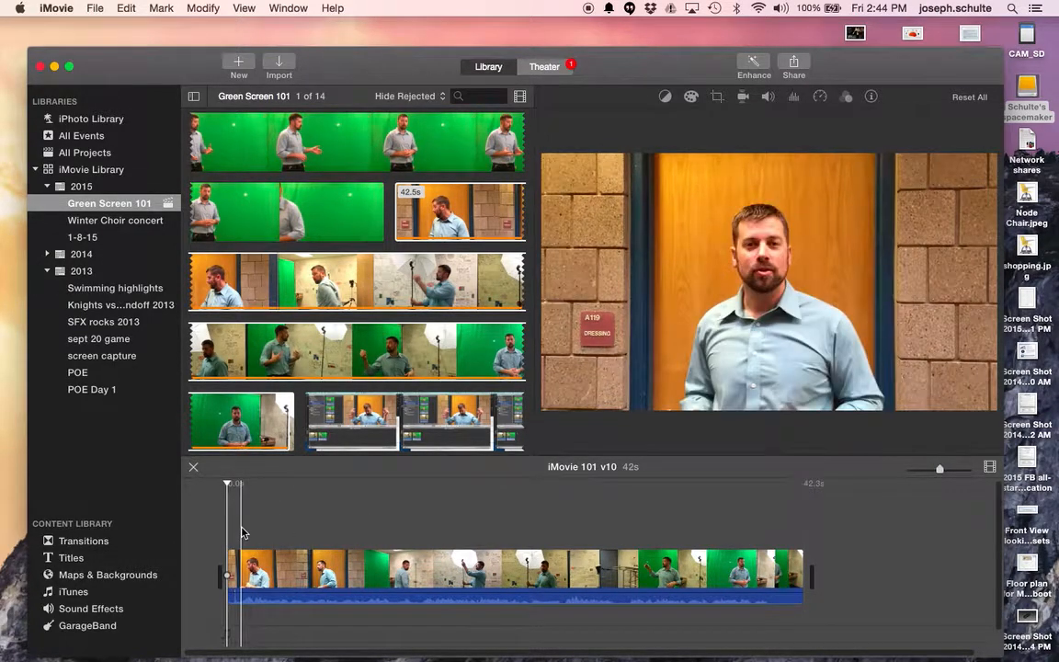
Insert the solid Green background at the start of the timeline, before the video clip.
click(72, 559)
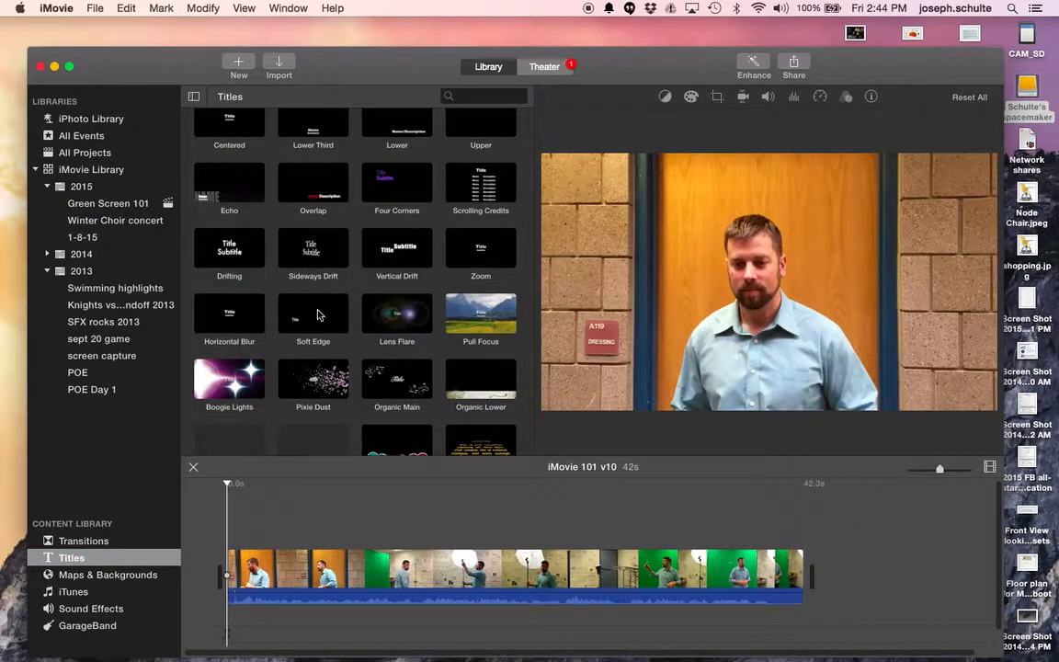
click(116, 576)
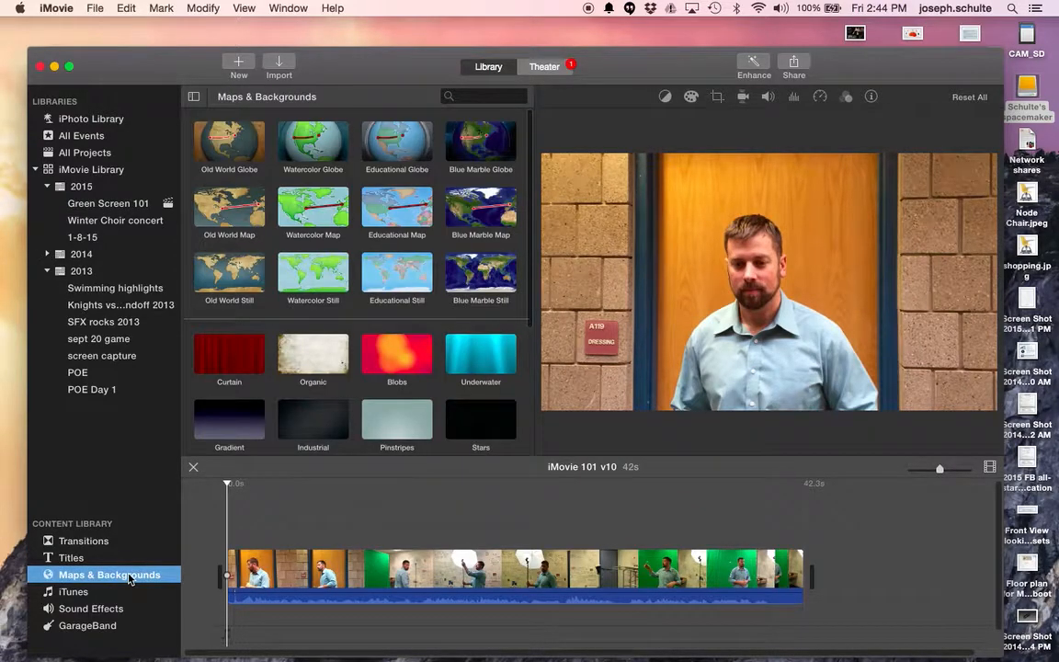
scroll(324, 428, down, 5)
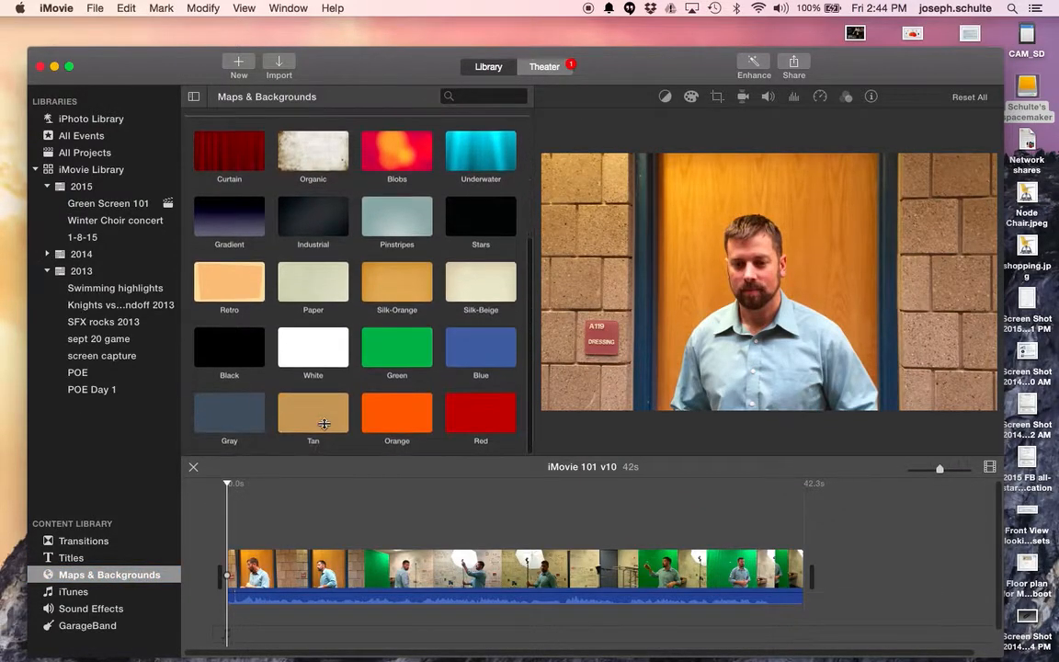
drag(383, 365, 219, 576)
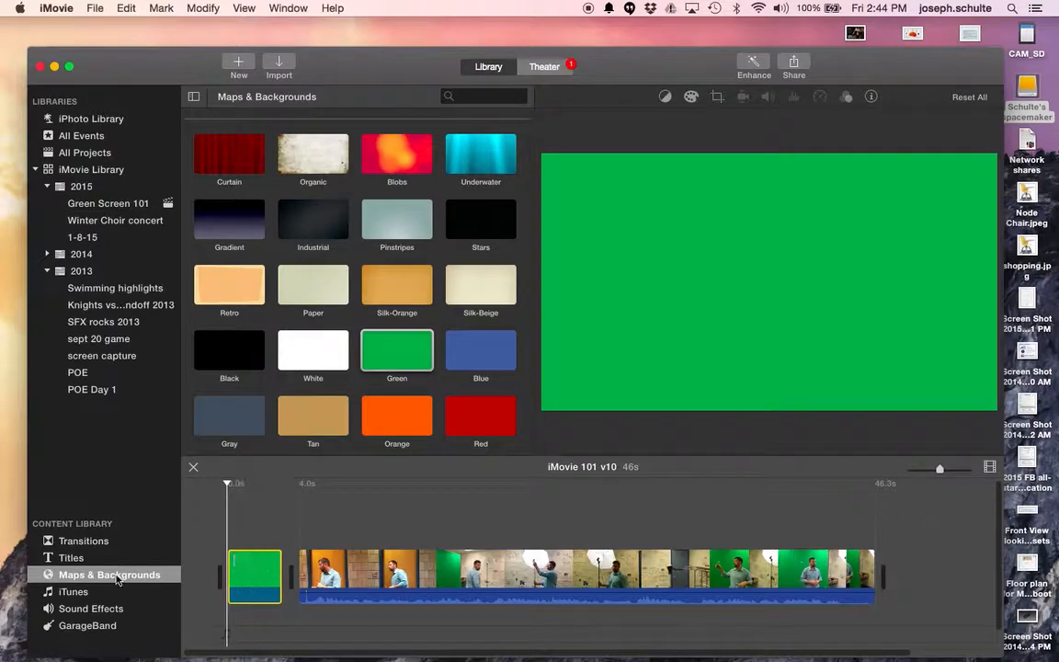
Place a Drifting title over the green background with the title "Green Screen" and subtitle "101", and preview it.
click(88, 557)
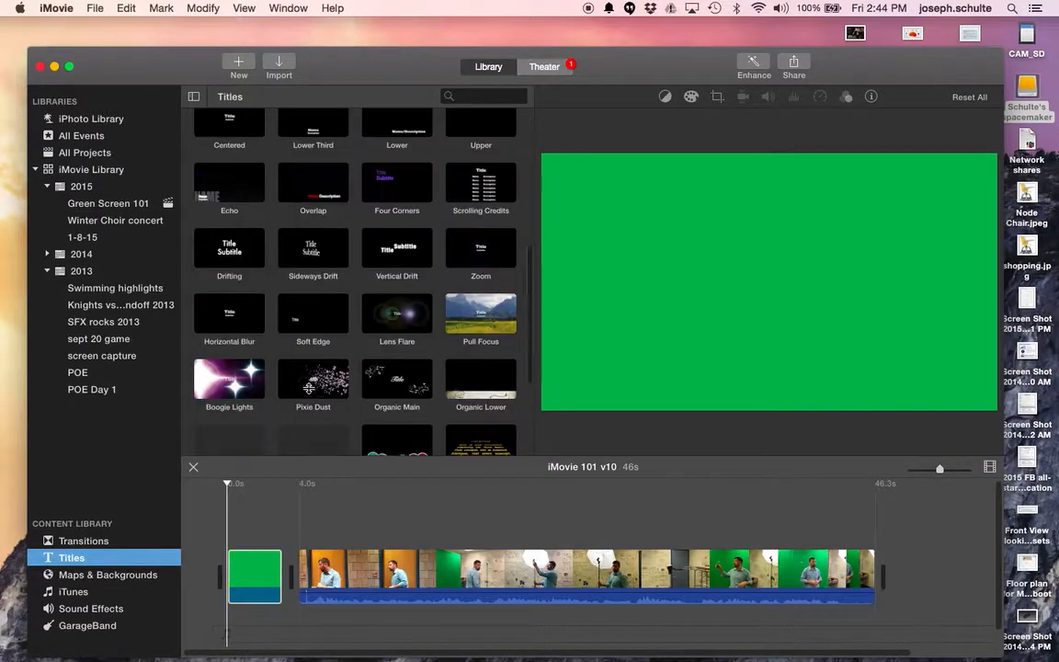
drag(229, 257, 230, 538)
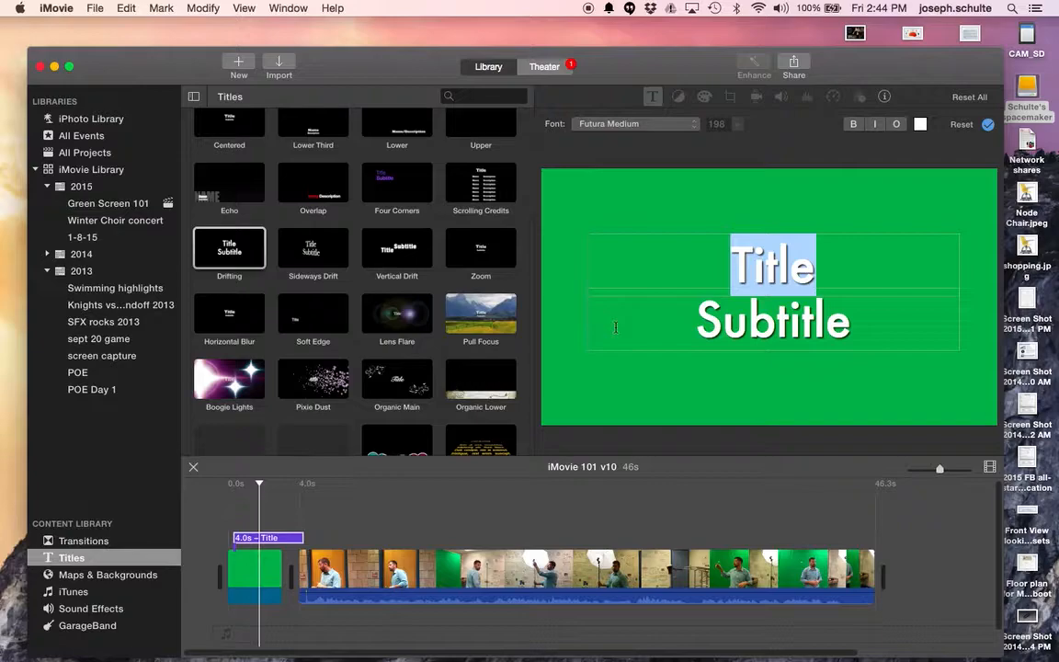
text(Green )
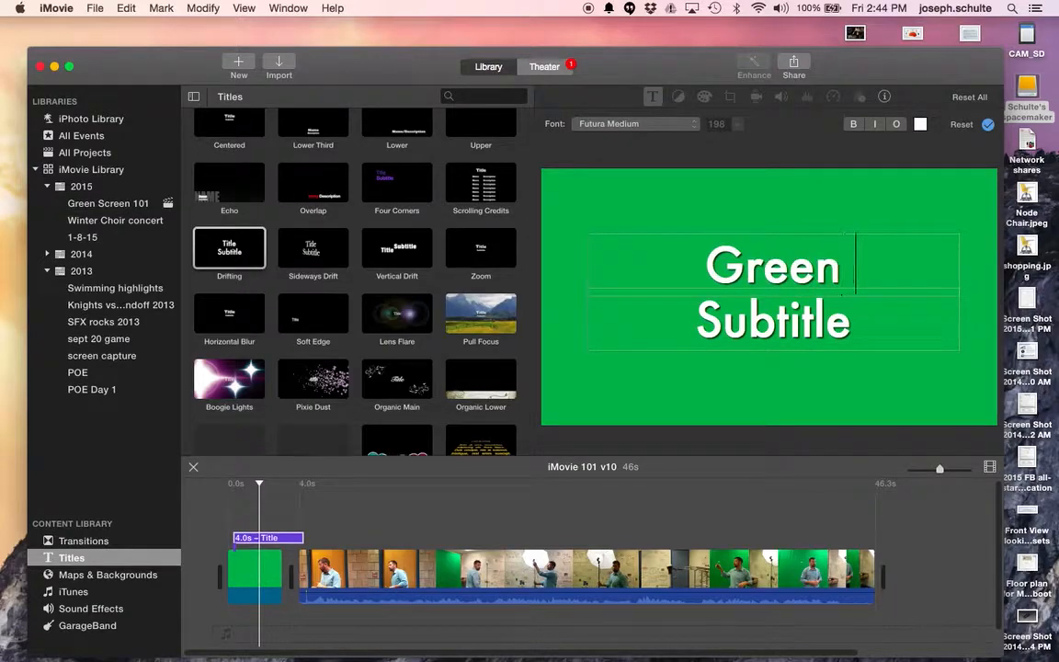
text(Screen)
key(Tab)
text(101)
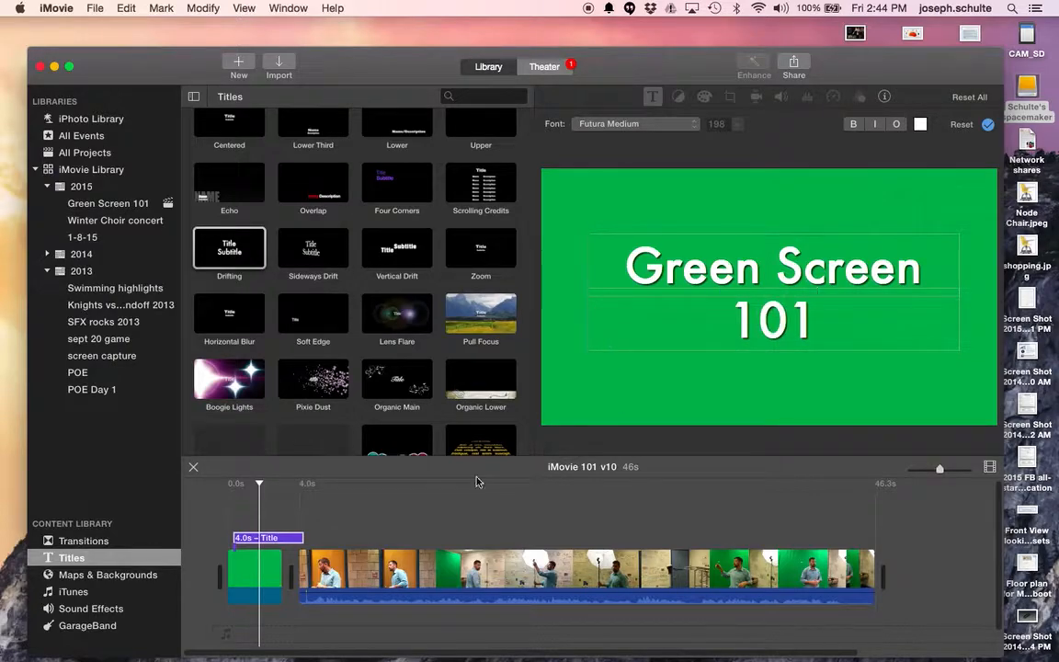
key(Home)
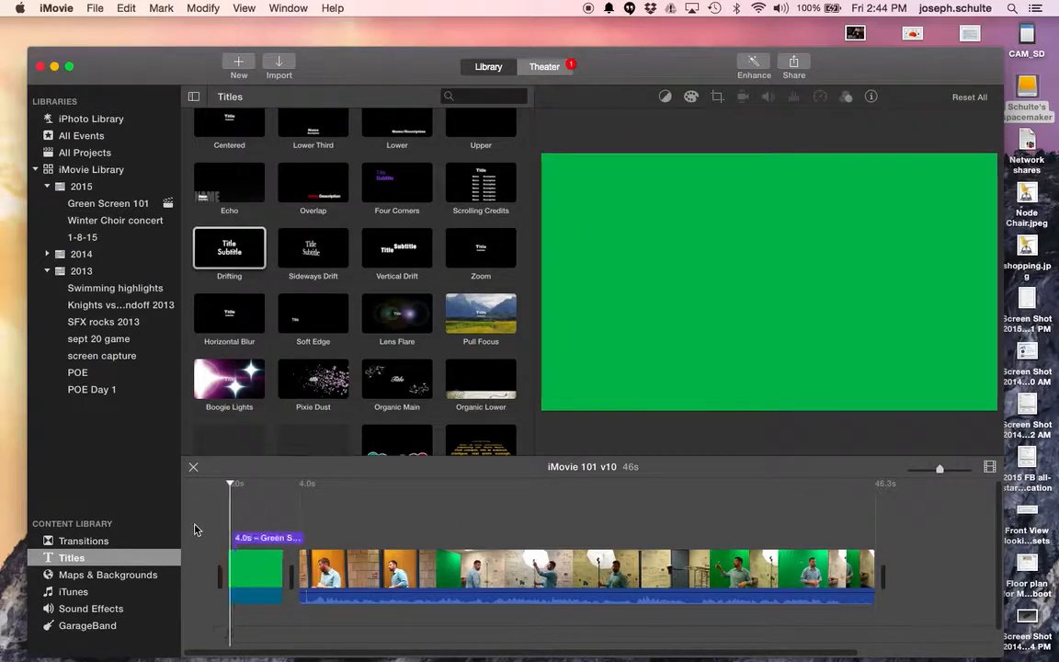
key(space)
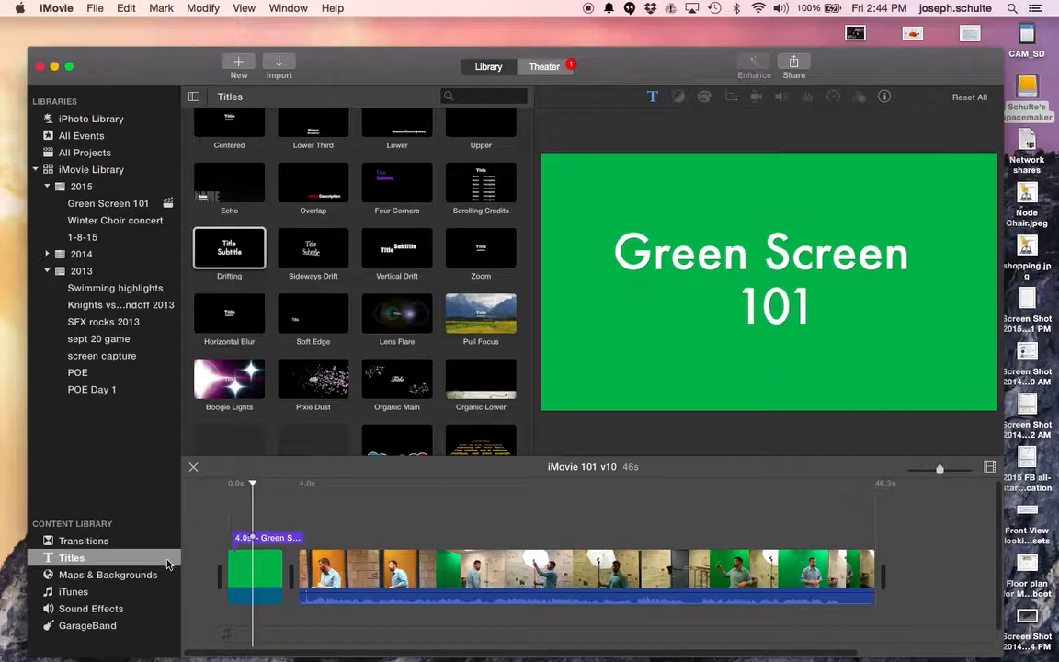
Add a Fade to Black transition before the green clip and a Cross Dissolve between it and the video clip.
click(90, 541)
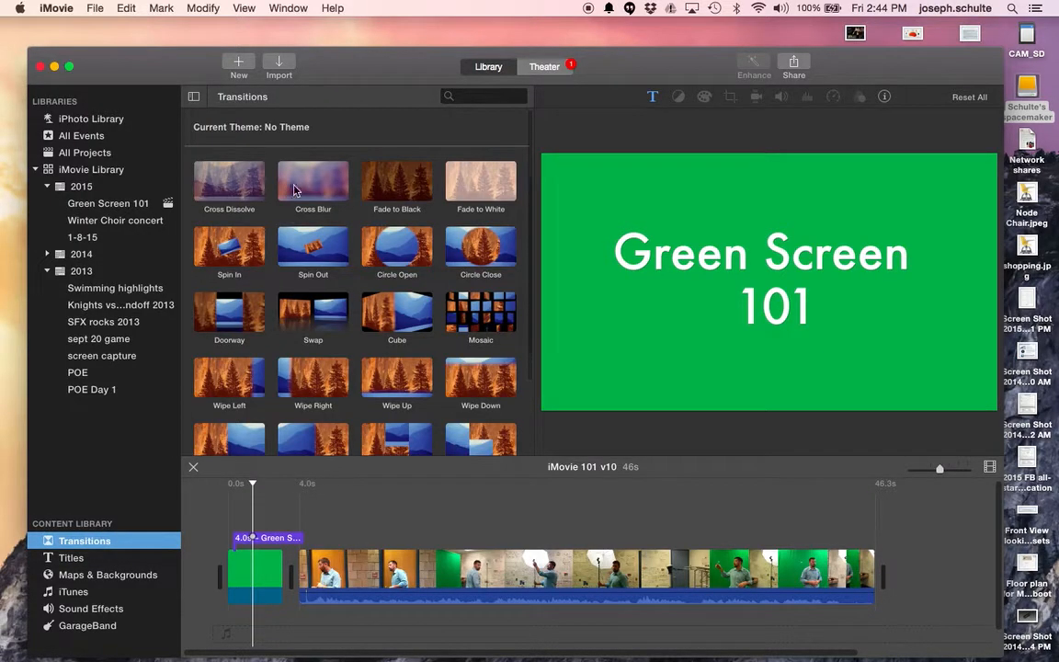
drag(391, 183, 219, 588)
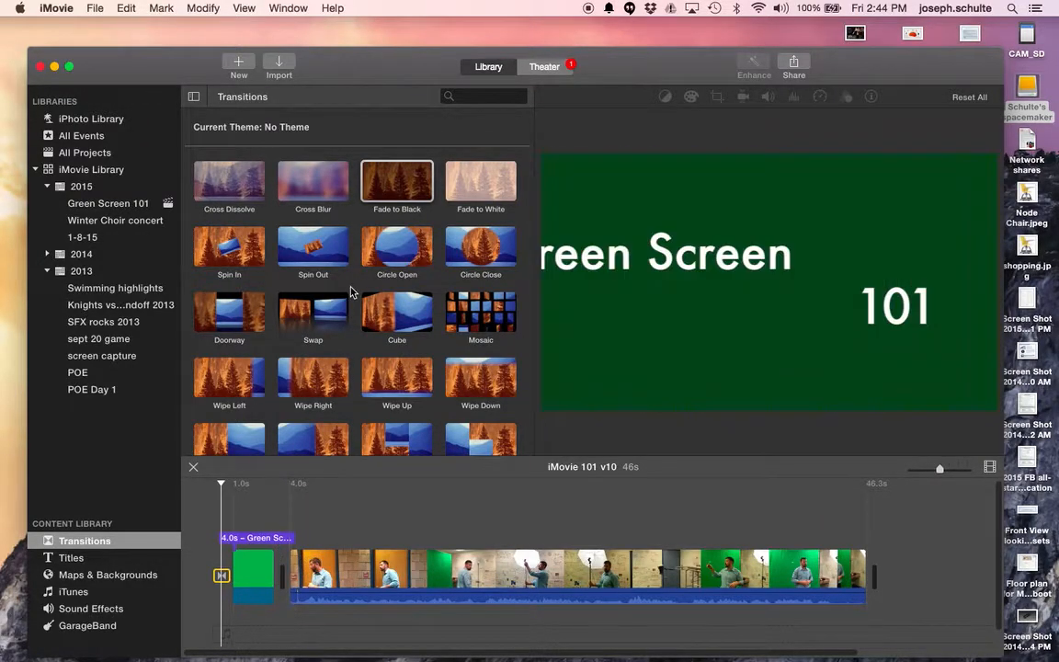
drag(248, 179, 287, 578)
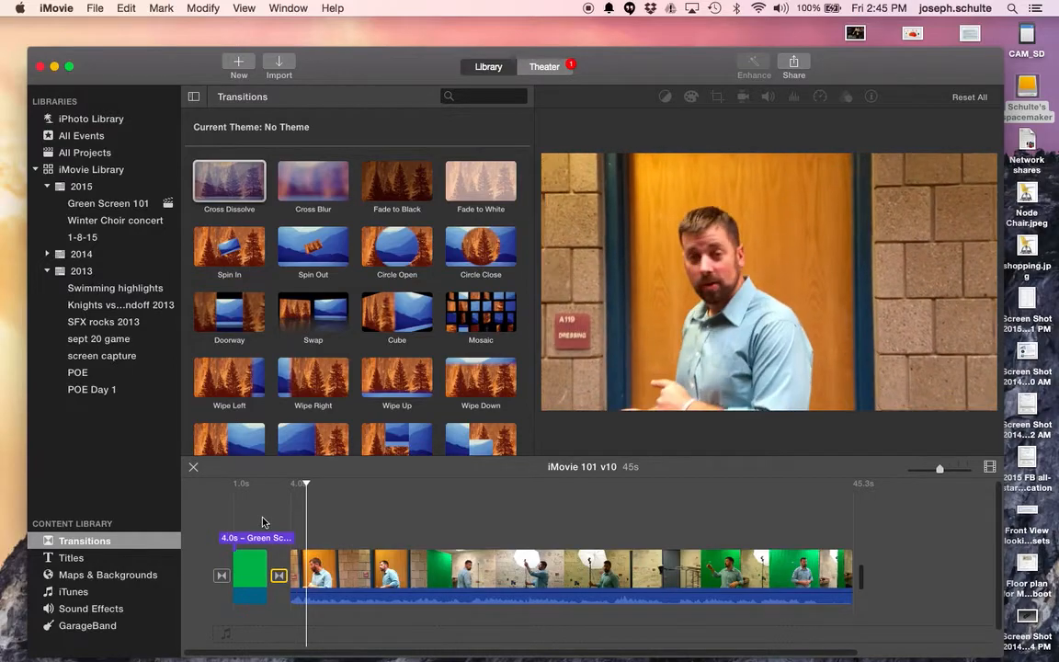
Shorten the Green Screen 101 title to 2.6 s so that it ends with the green background clip.
drag(291, 539, 267, 540)
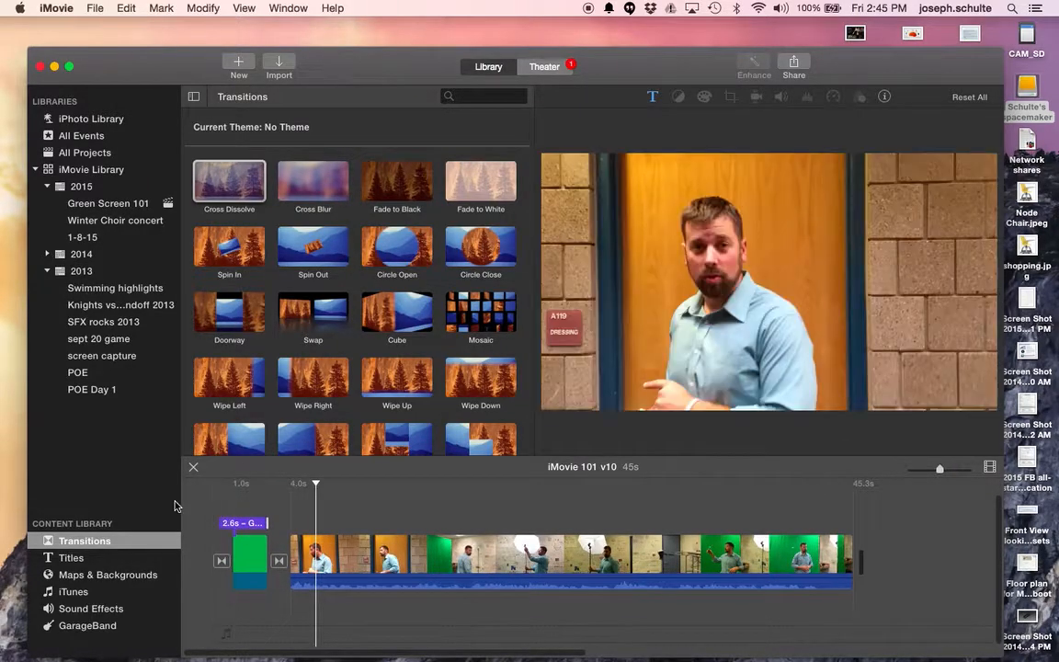
Browse the iTunes and Sound Effects audio for background music and preview Cow Moo from the iLife Animals category.
click(72, 593)
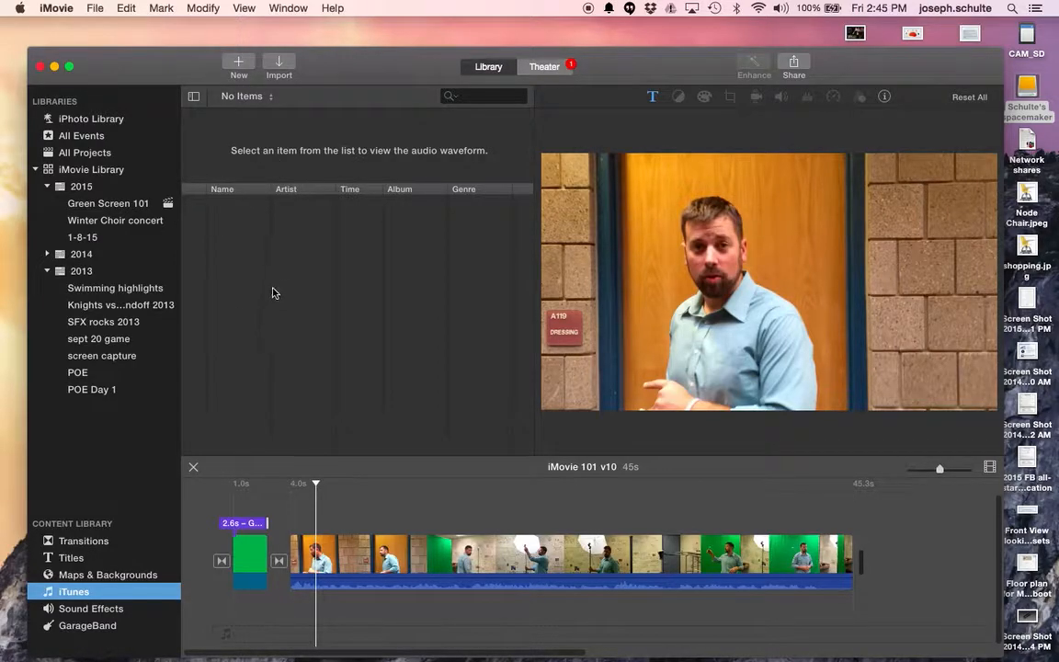
click(79, 610)
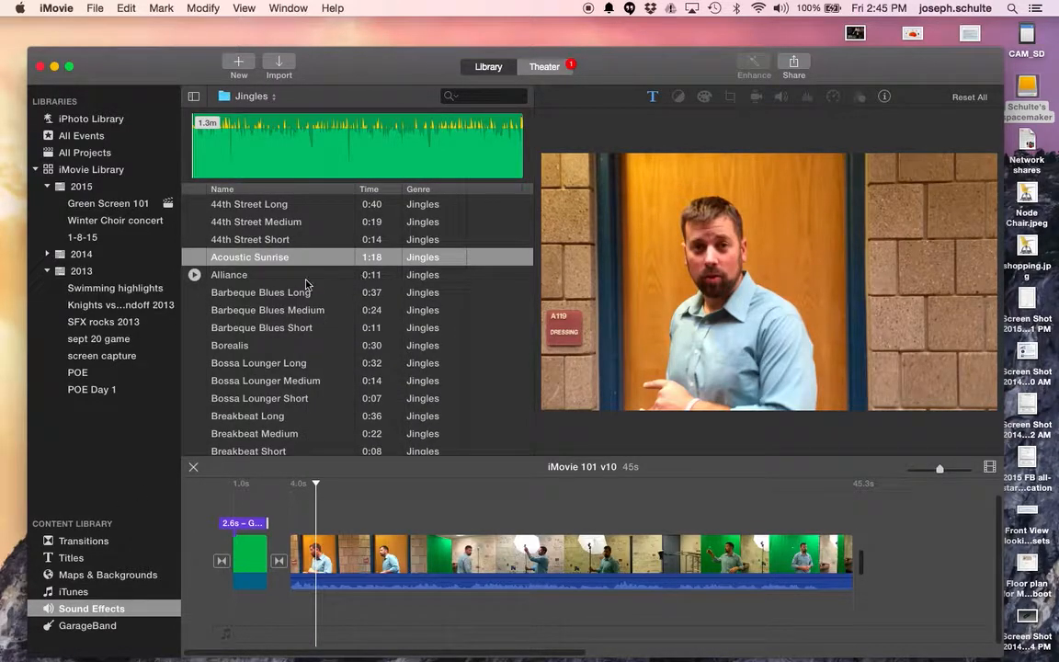
scroll(296, 273, down, 3)
scroll(294, 266, up, 3)
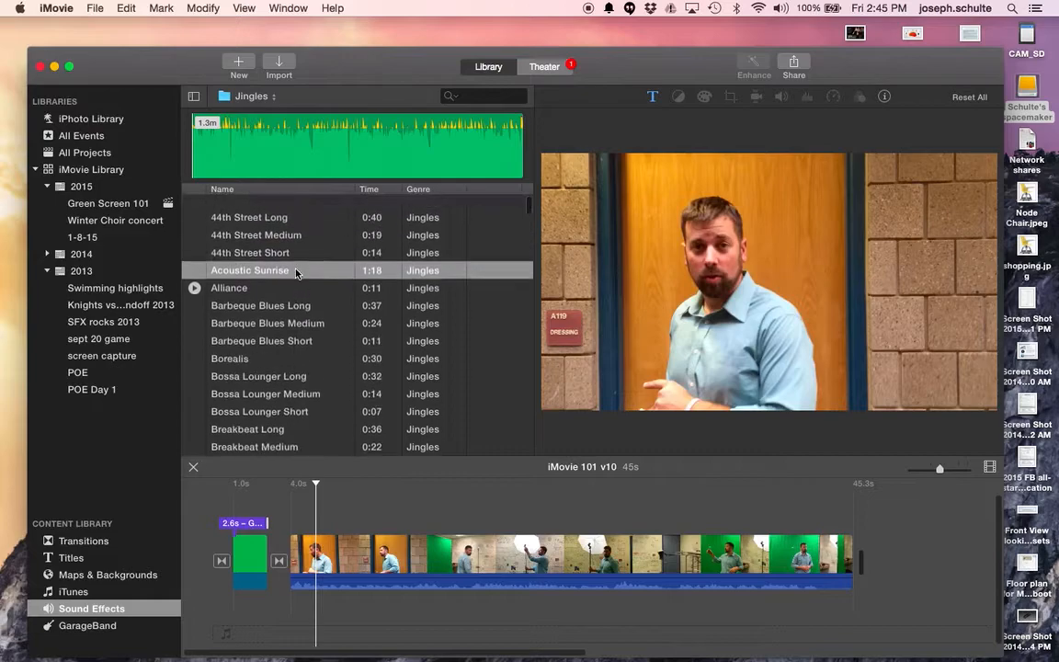
click(272, 101)
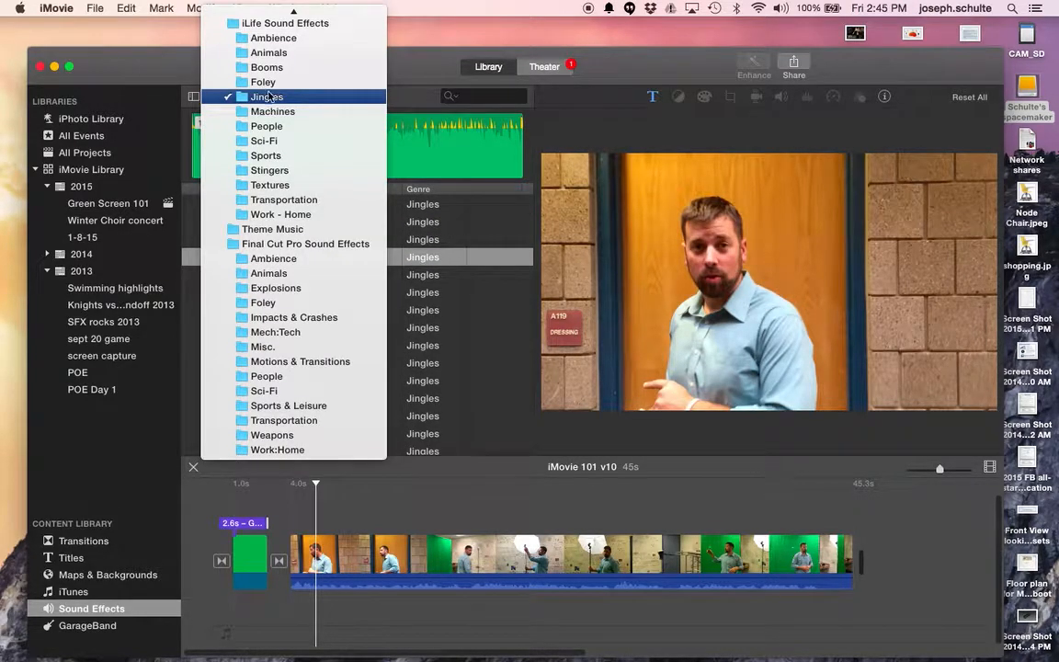
mouse_move(267, 5)
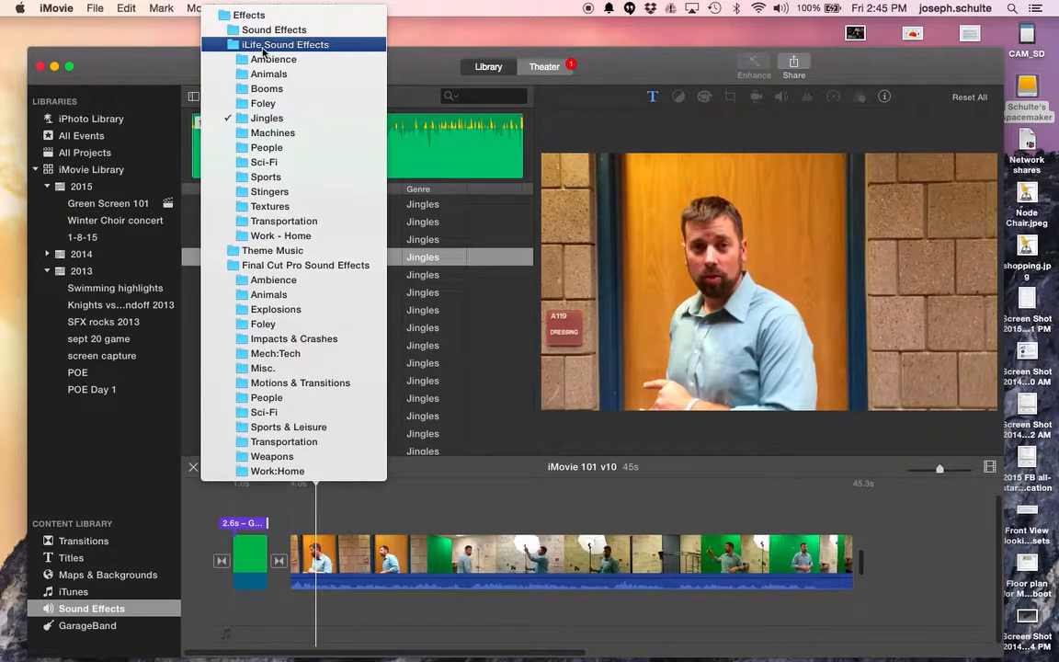
click(267, 73)
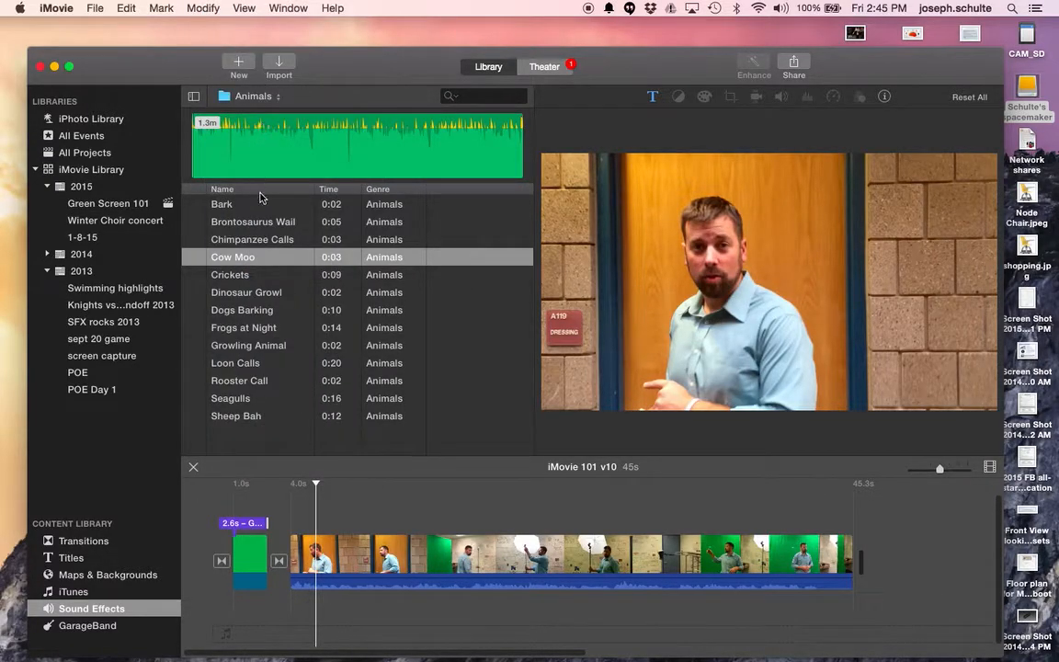
click(263, 204)
click(201, 261)
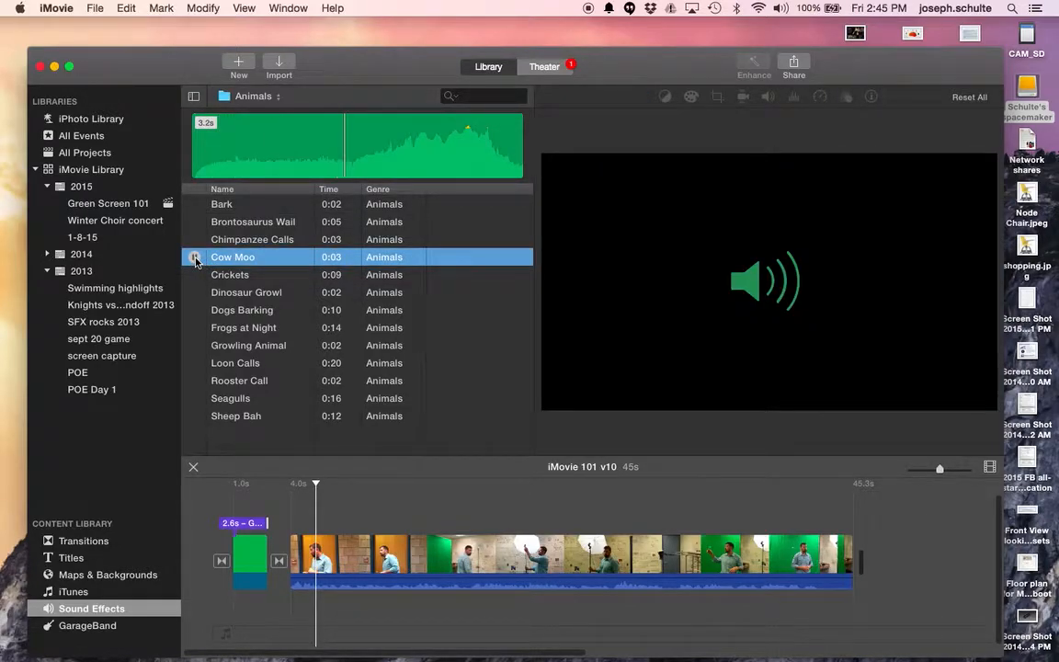
Preview Barbeque Blues Long from the Jingles category and attach Barbeque Blues Short beneath the start of the green title clip.
click(270, 99)
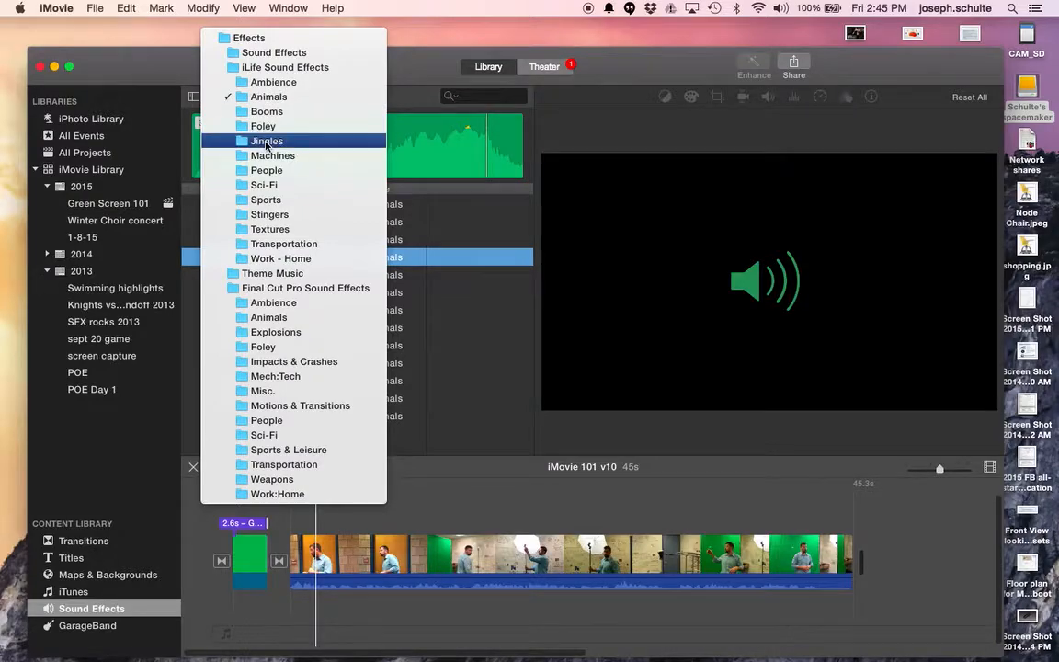
click(267, 138)
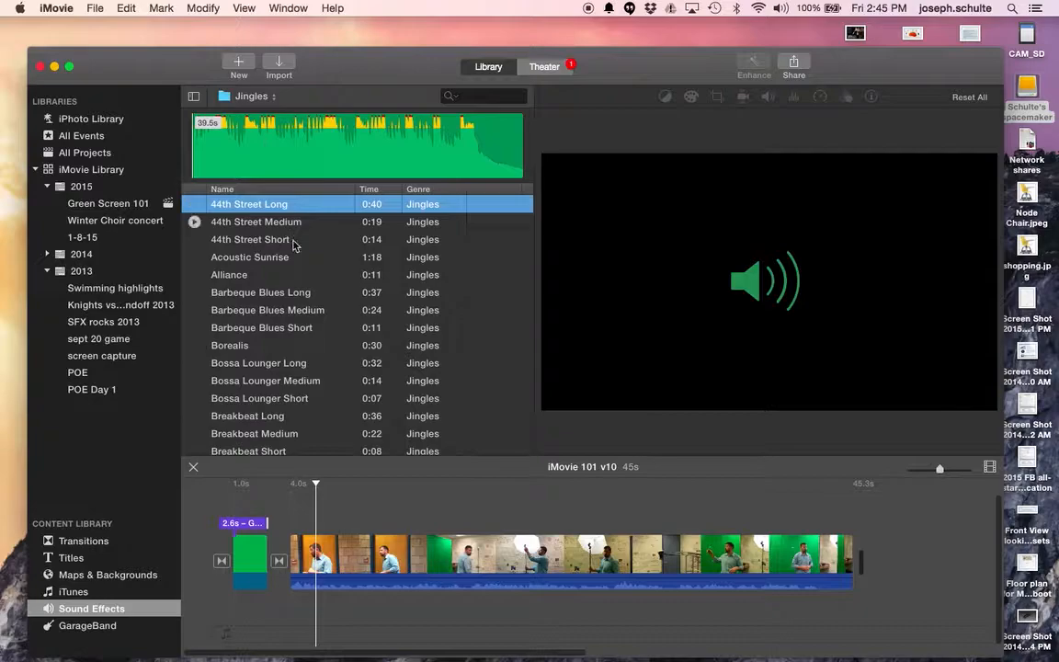
click(195, 292)
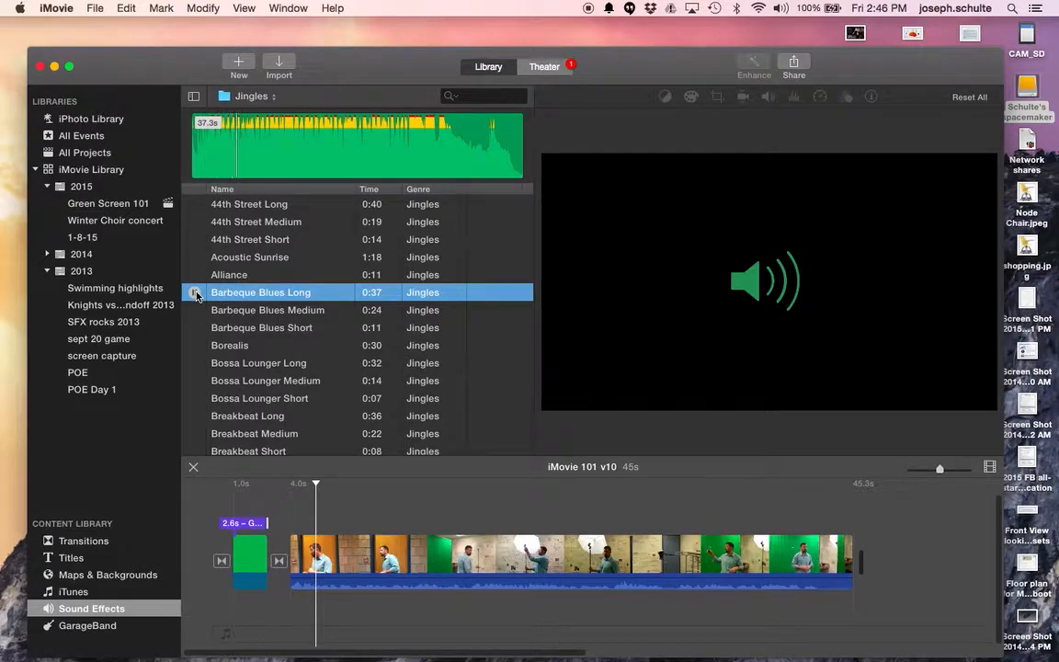
click(243, 331)
drag(243, 333, 232, 612)
key(backslash)
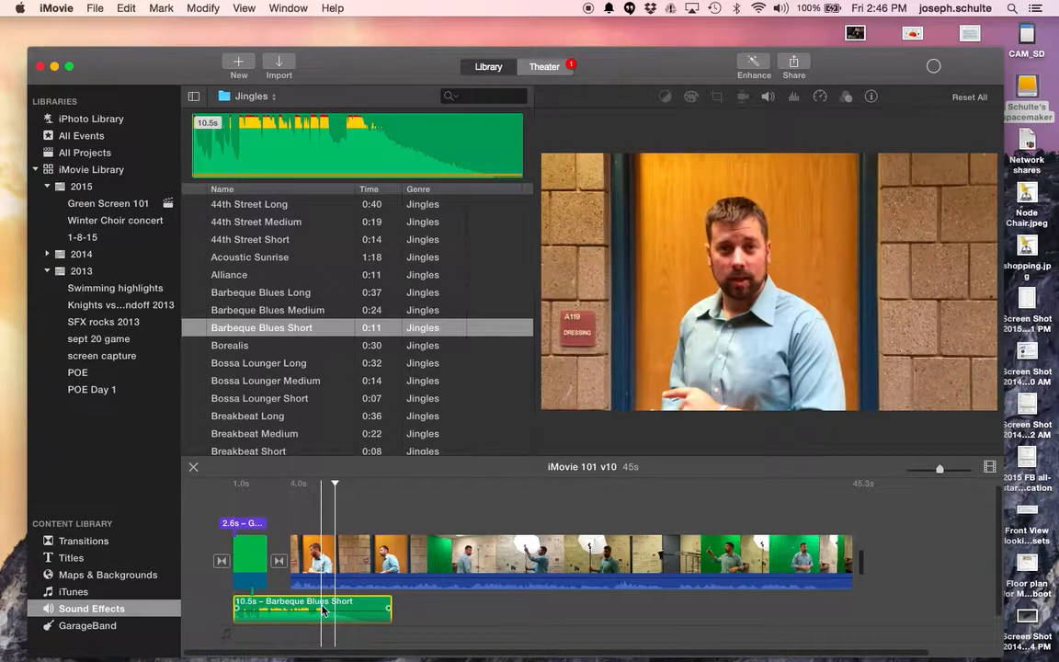
Enable lowering the volume of other clips for the main video clip and play the opening to check the sound.
click(321, 552)
mouse_move(638, 210)
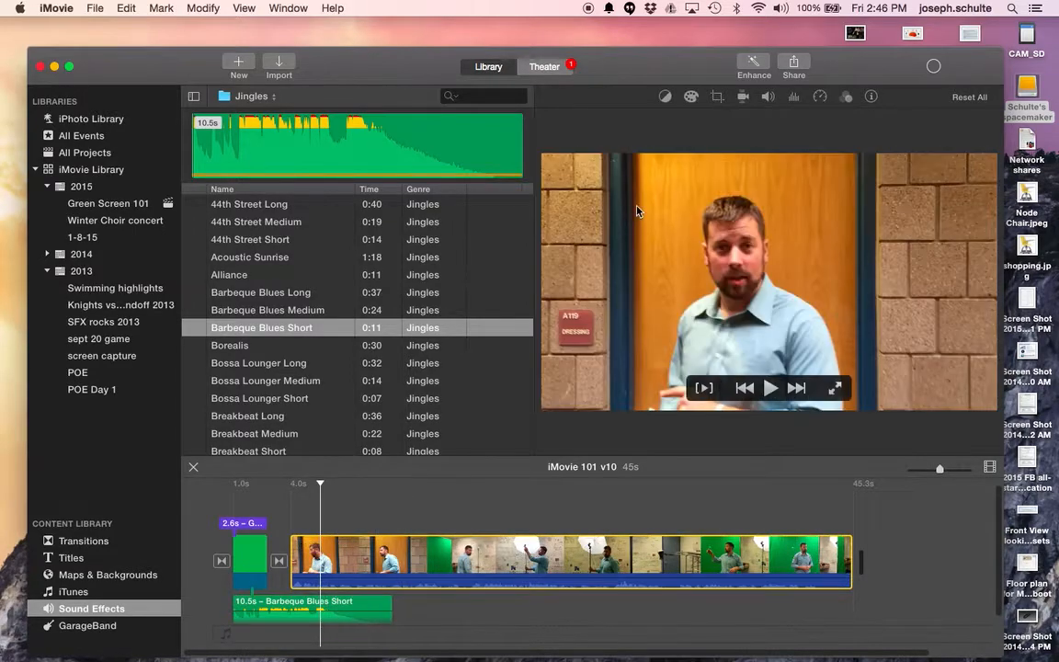
click(766, 98)
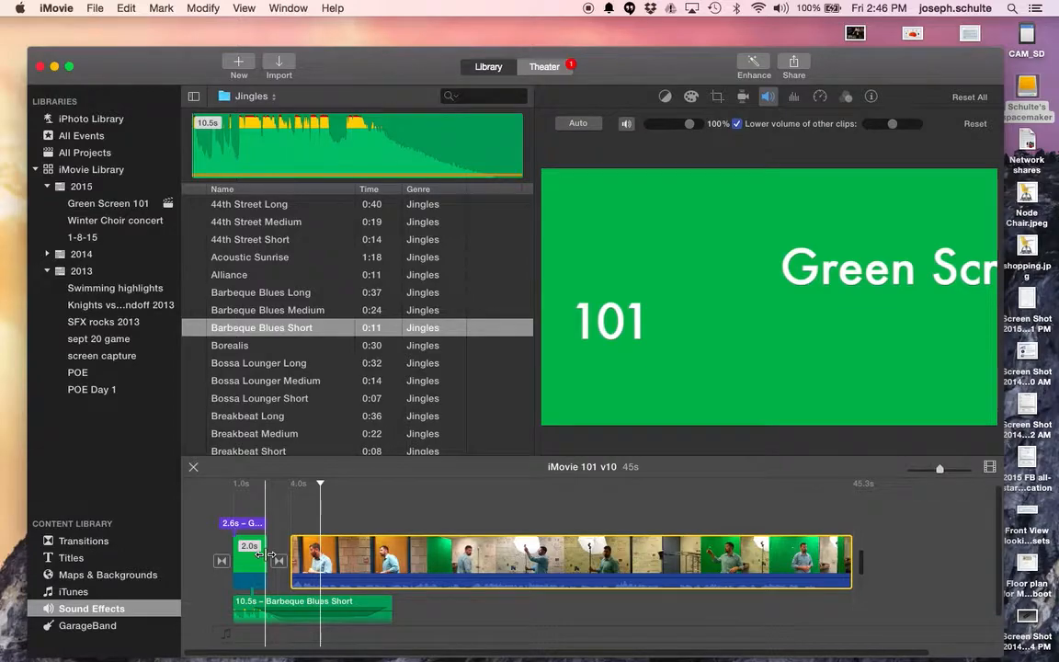
key(space)
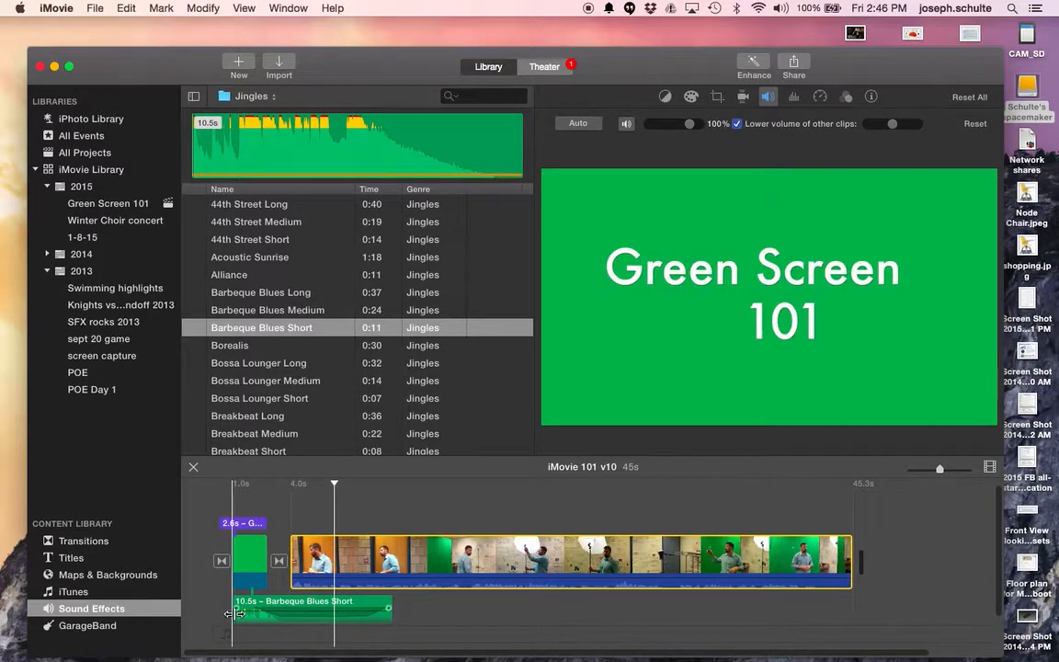
key(space)
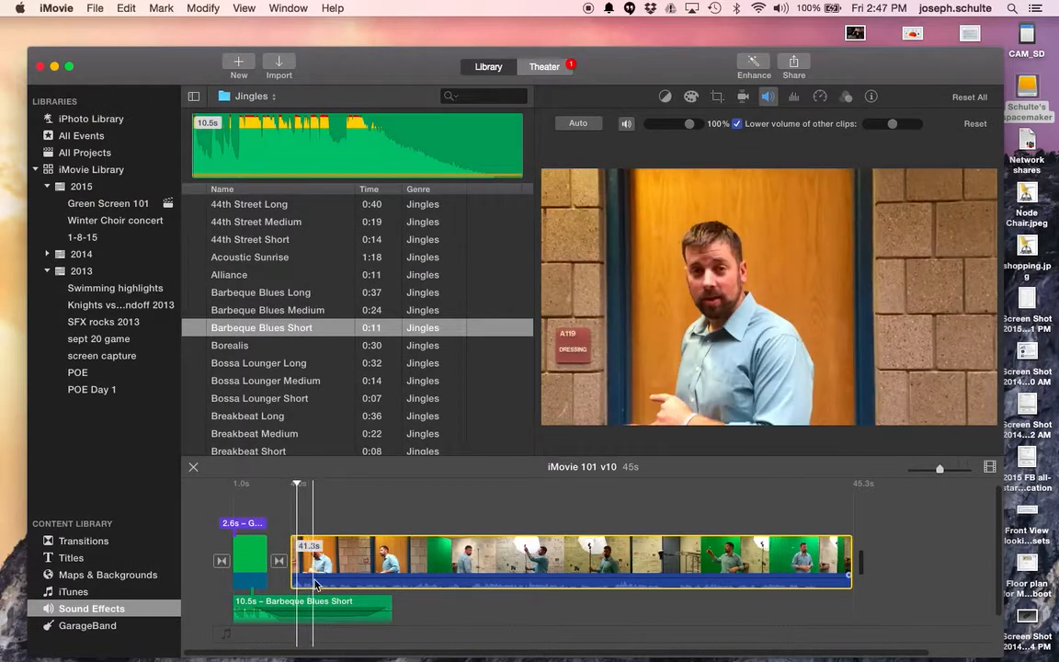
Raise the main video clip's volume to 400%, adjust the Barbeque Blues Short volume, and play back the mix.
drag(315, 579, 315, 575)
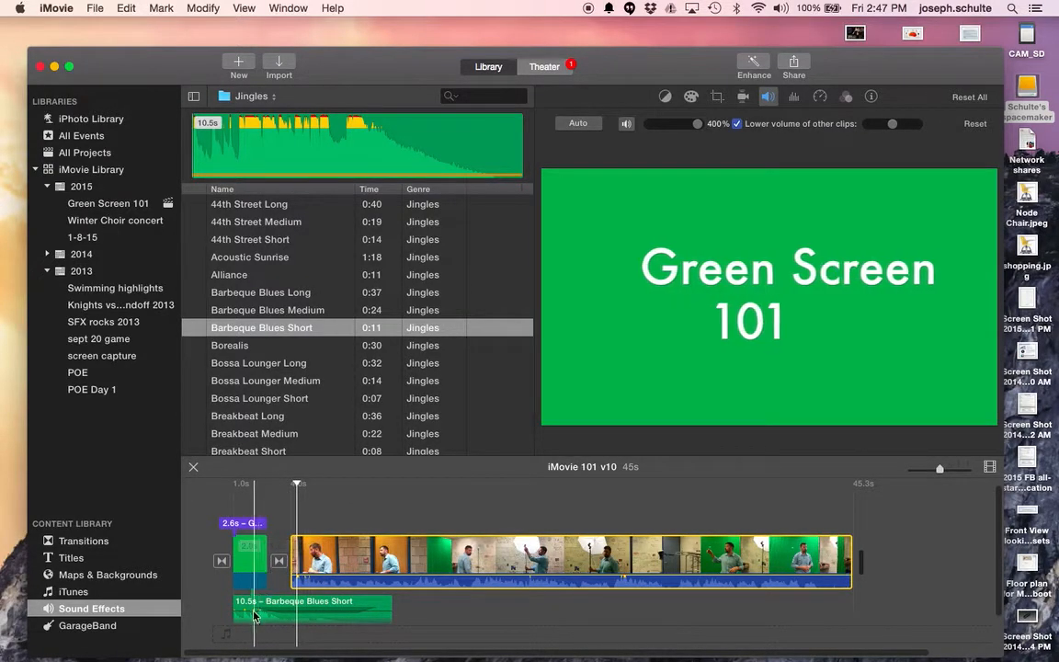
click(249, 615)
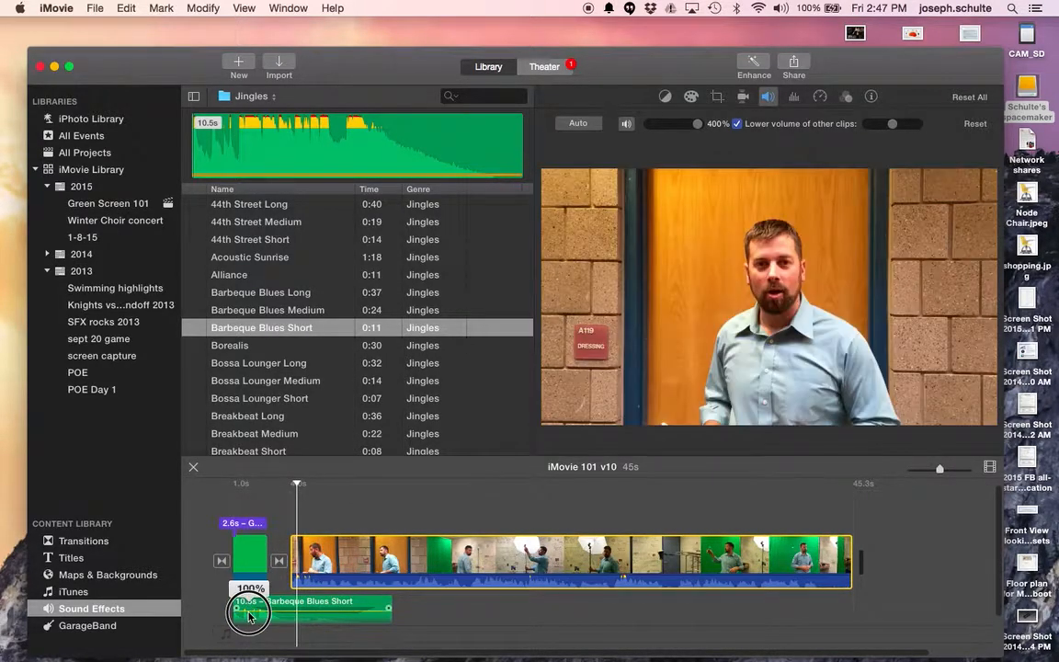
drag(248, 616, 248, 617)
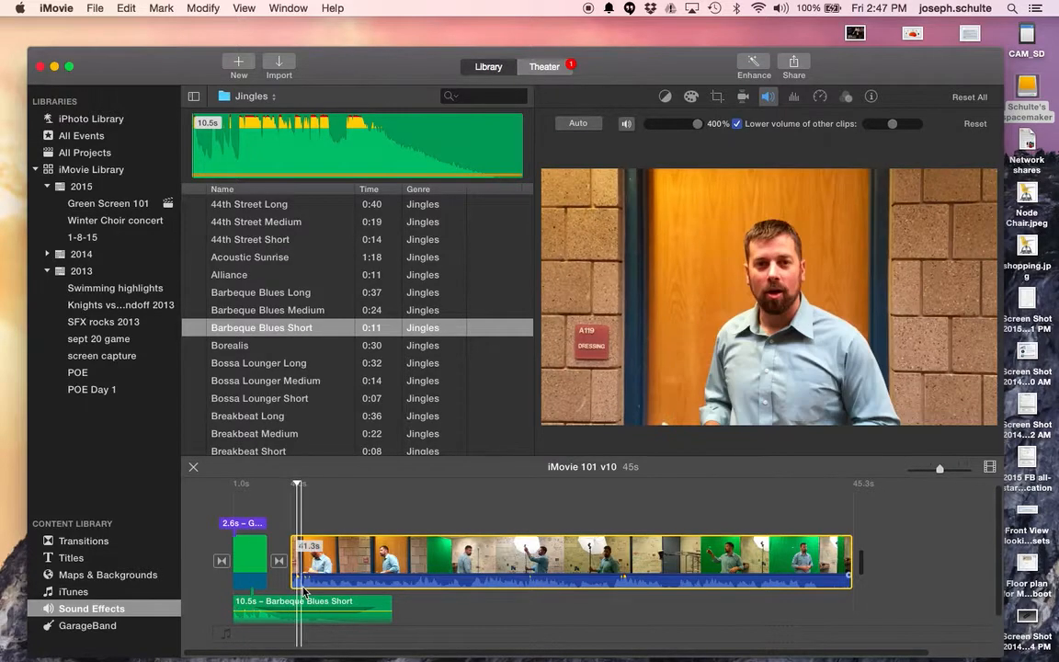
key(space)
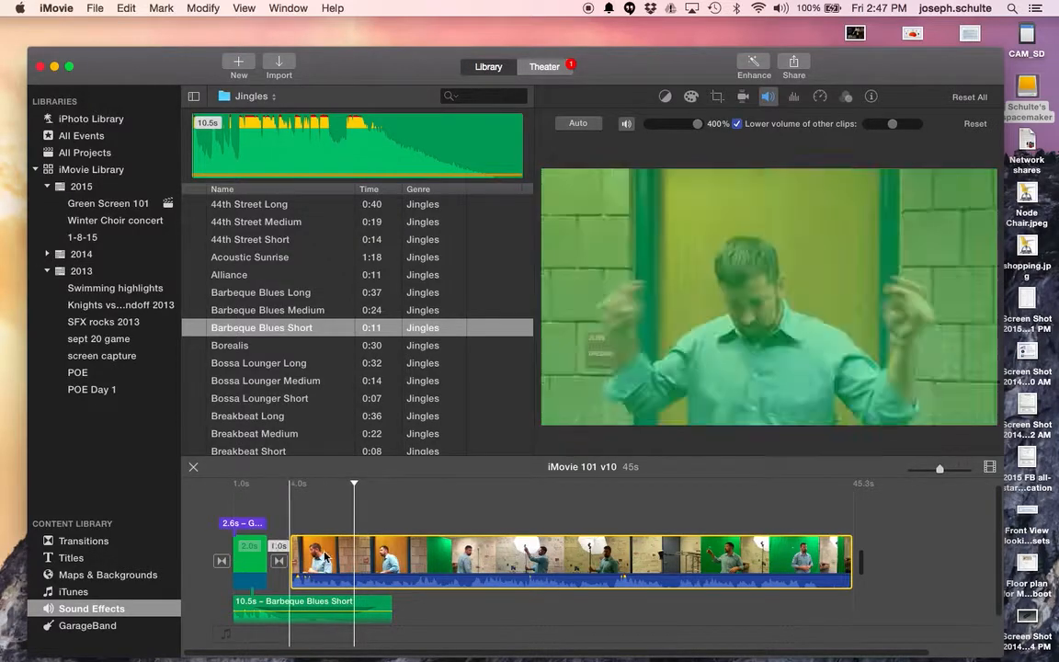
Trim the end of the main video clip so that it lasts 39.1 s.
scroll(644, 557, right, 2)
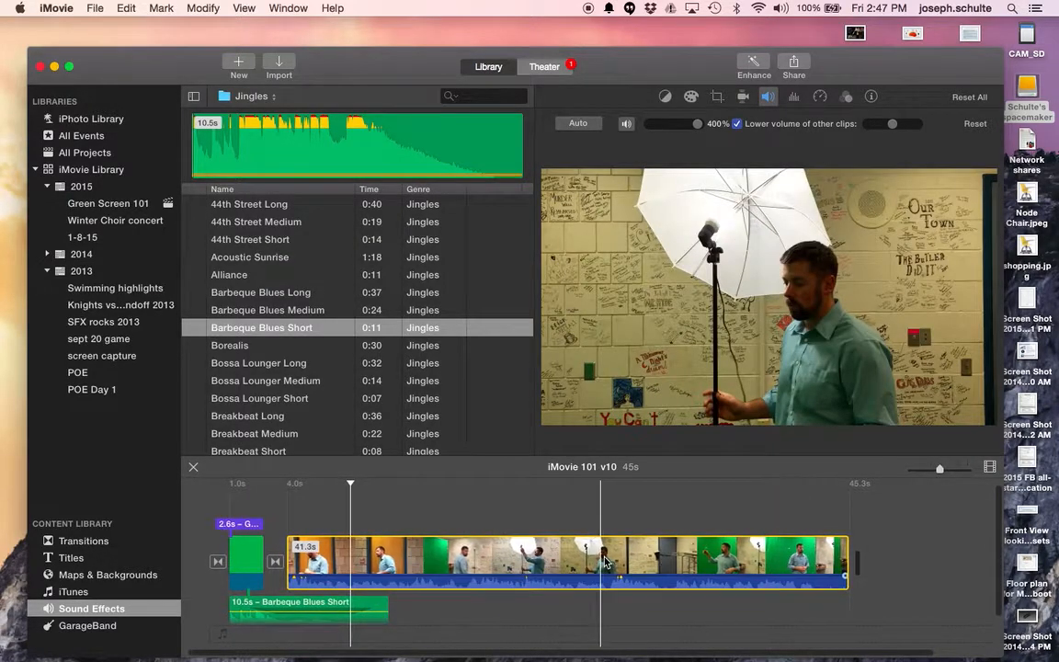
scroll(726, 559, right, 2)
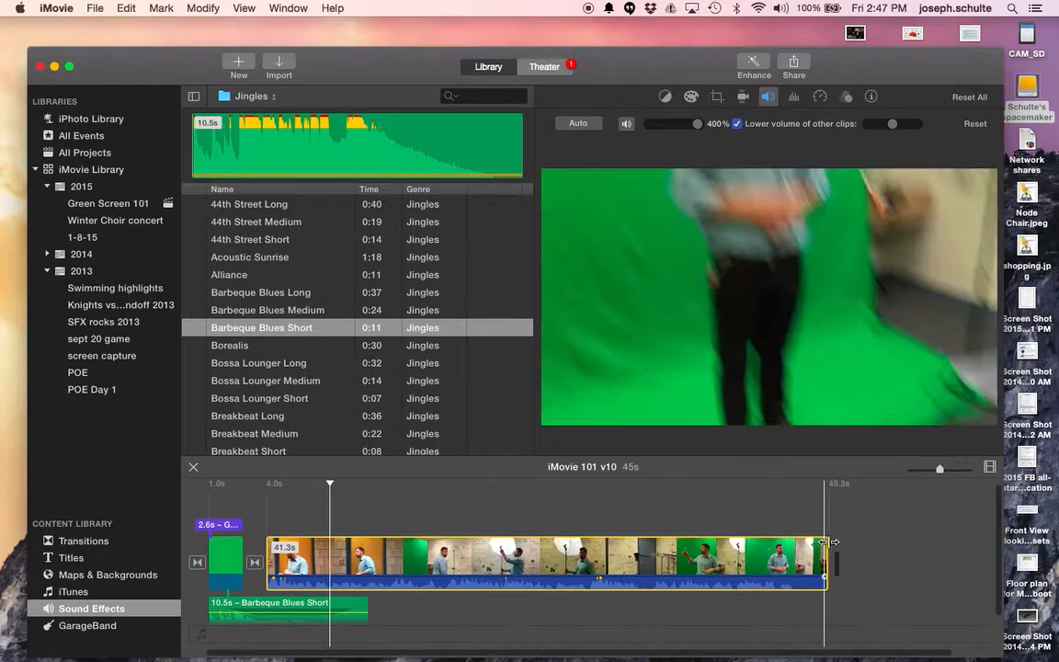
mouse_move(818, 541)
mouse_down()
mouse_move(788, 541)
mouse_move(797, 542)
mouse_up()
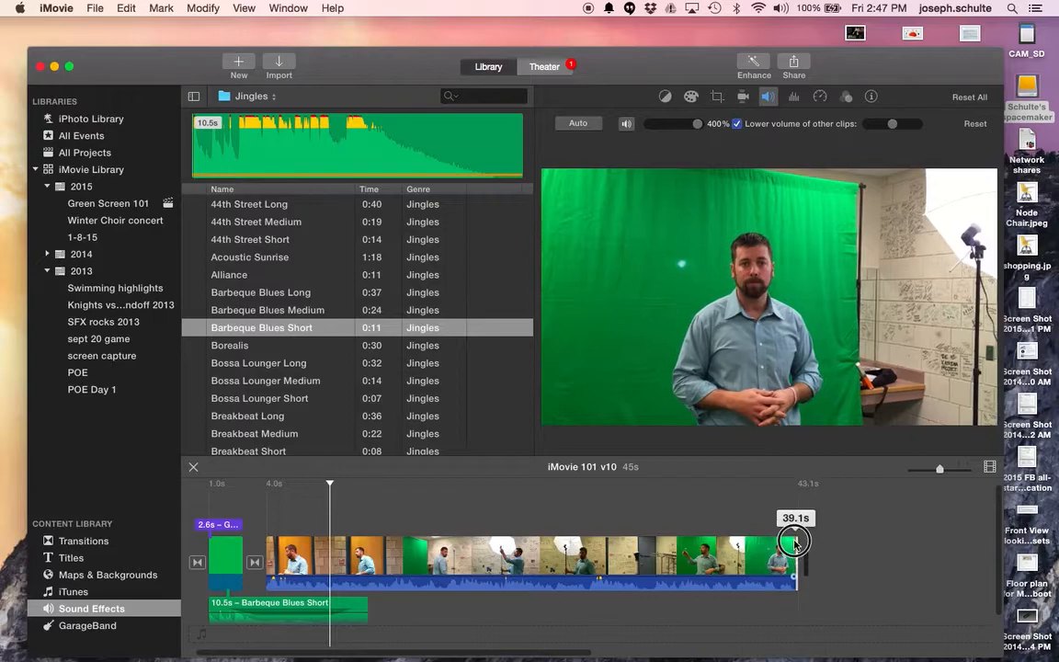
Select and preview a section of the gray-shirt green screen footage in the Green Screen 101 event and append it to the timeline.
click(79, 209)
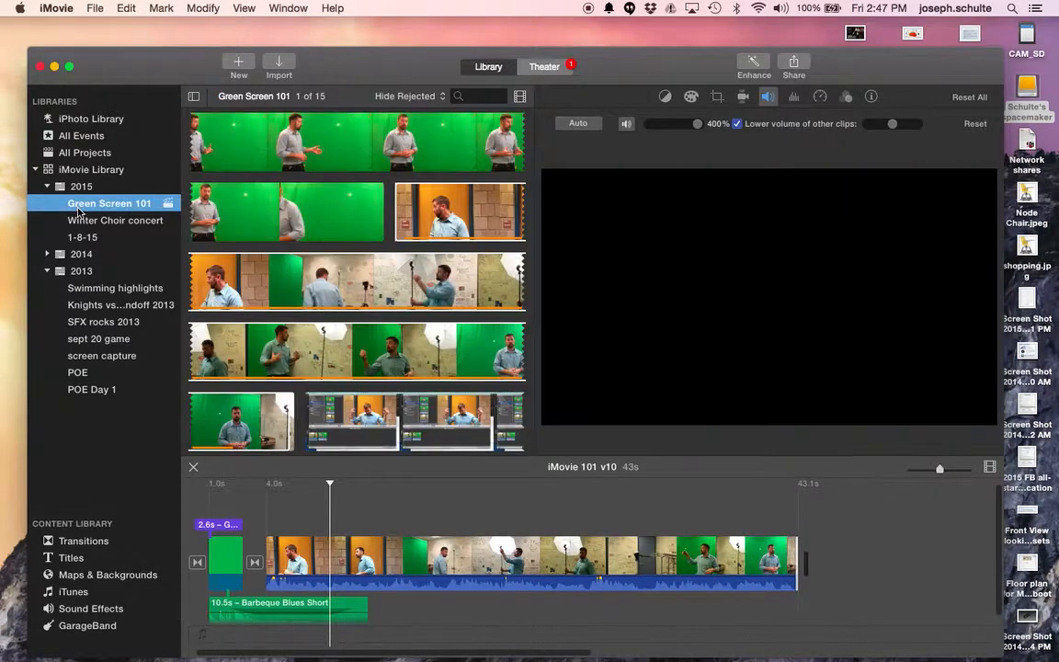
scroll(274, 243, up, 5)
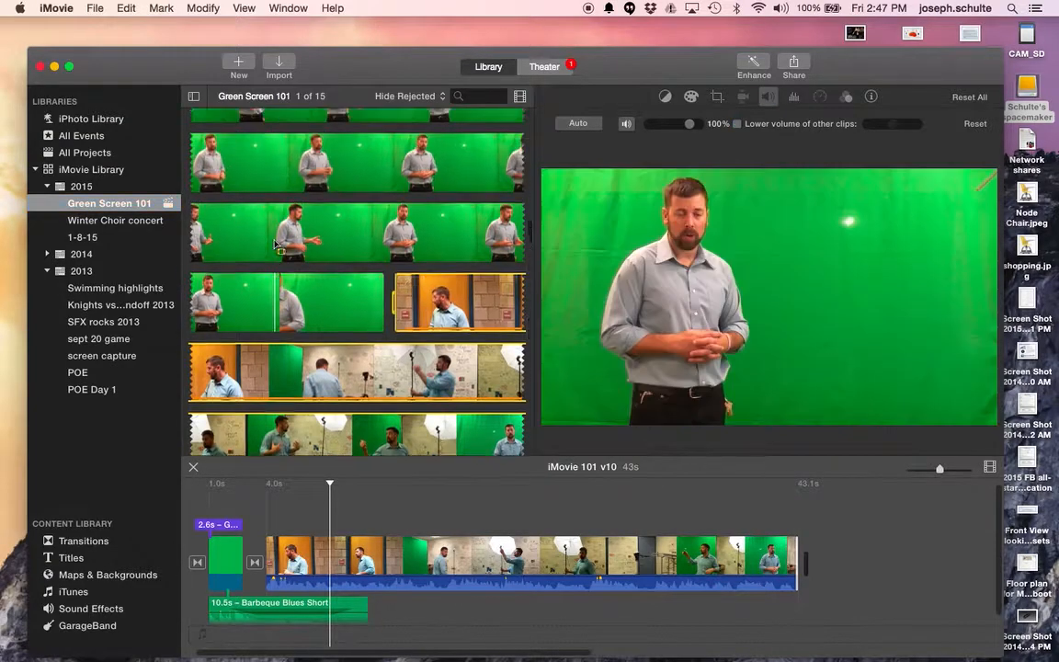
scroll(274, 243, up, 3)
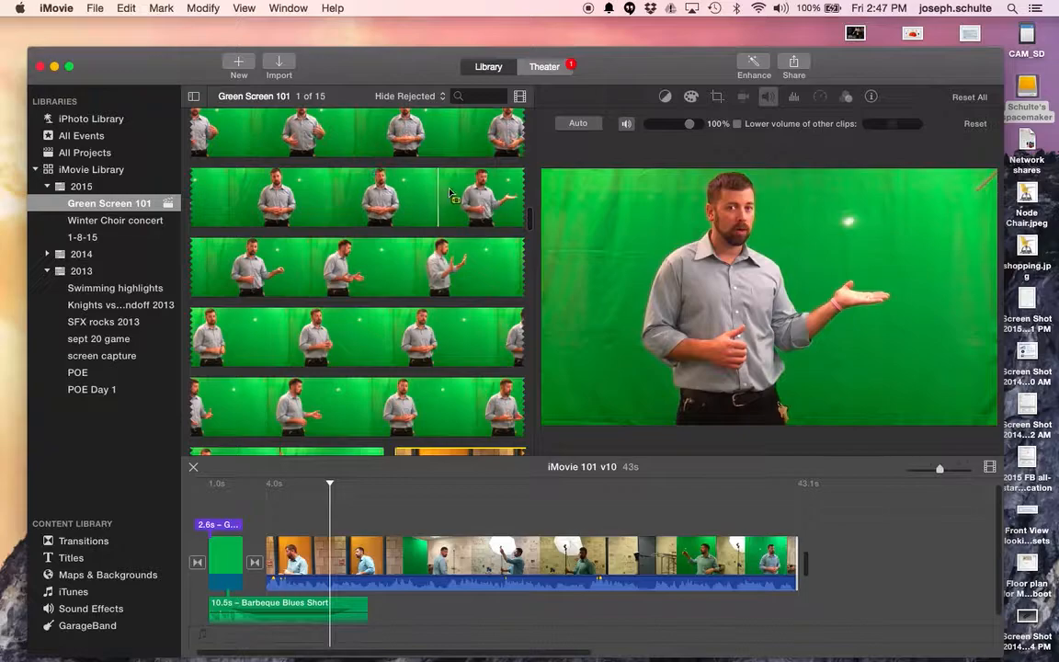
drag(383, 188, 254, 269)
drag(378, 193, 358, 193)
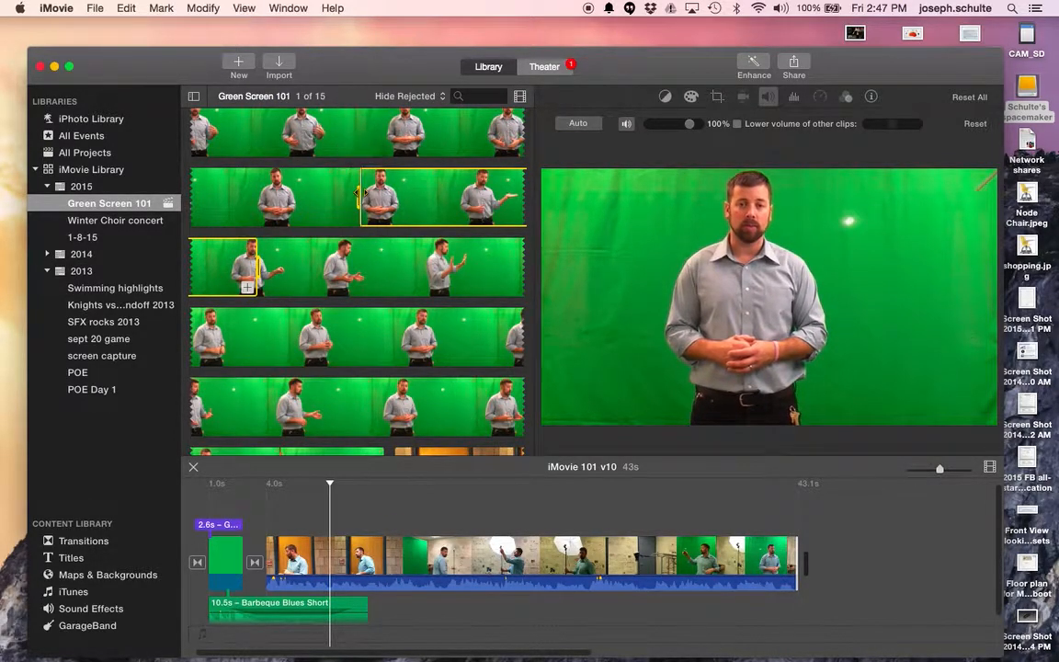
click(363, 194)
drag(363, 193, 367, 194)
key(space)
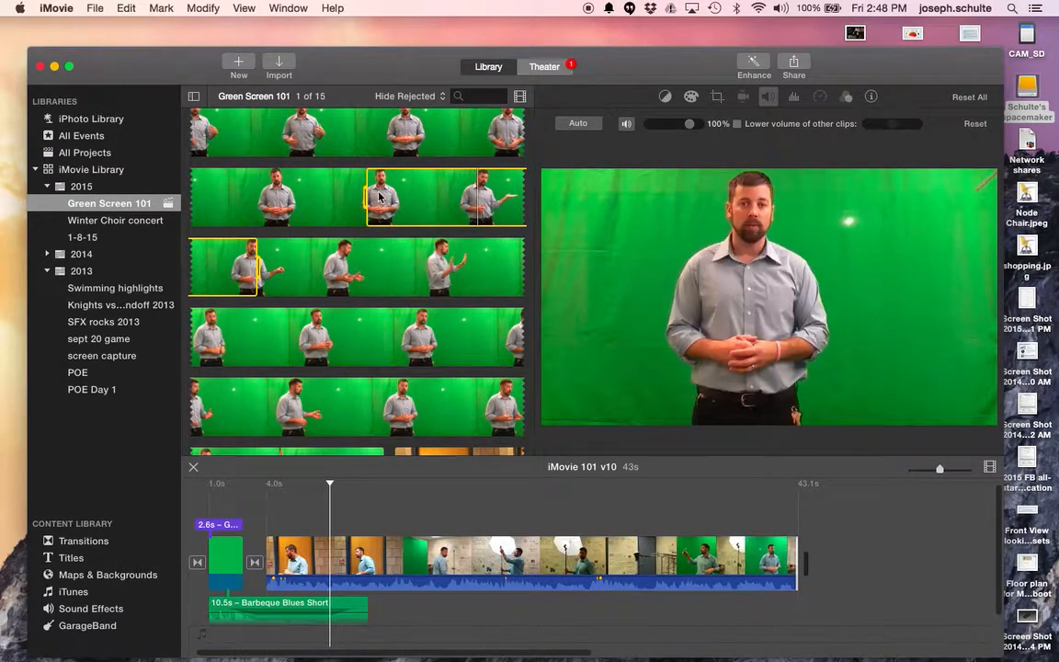
drag(401, 193, 825, 532)
Browse the remaining Green Screen 101 footage for a replacement background and preview the animated blue background clip.
scroll(354, 345, down, 10)
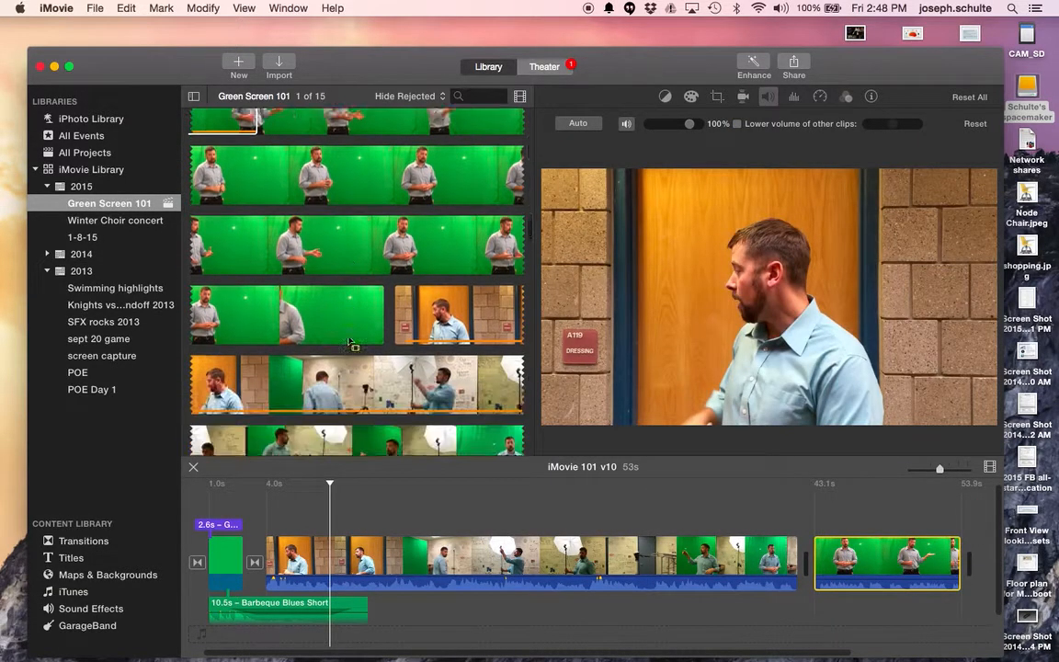
scroll(350, 342, down, 15)
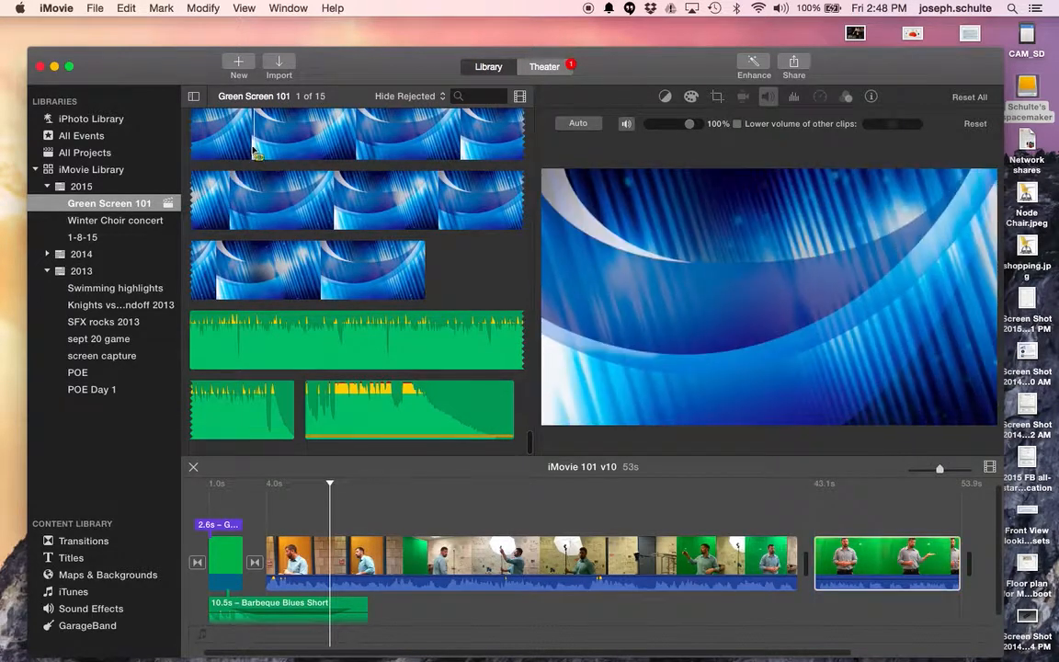
key(space)
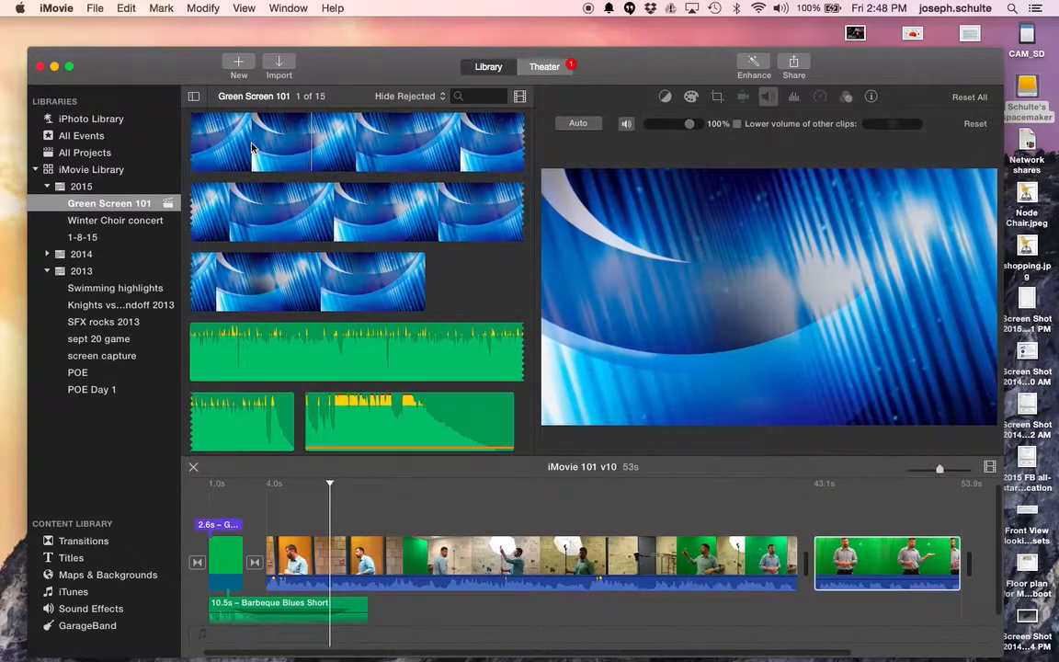
scroll(252, 147, up, 3)
scroll(251, 147, down, 3)
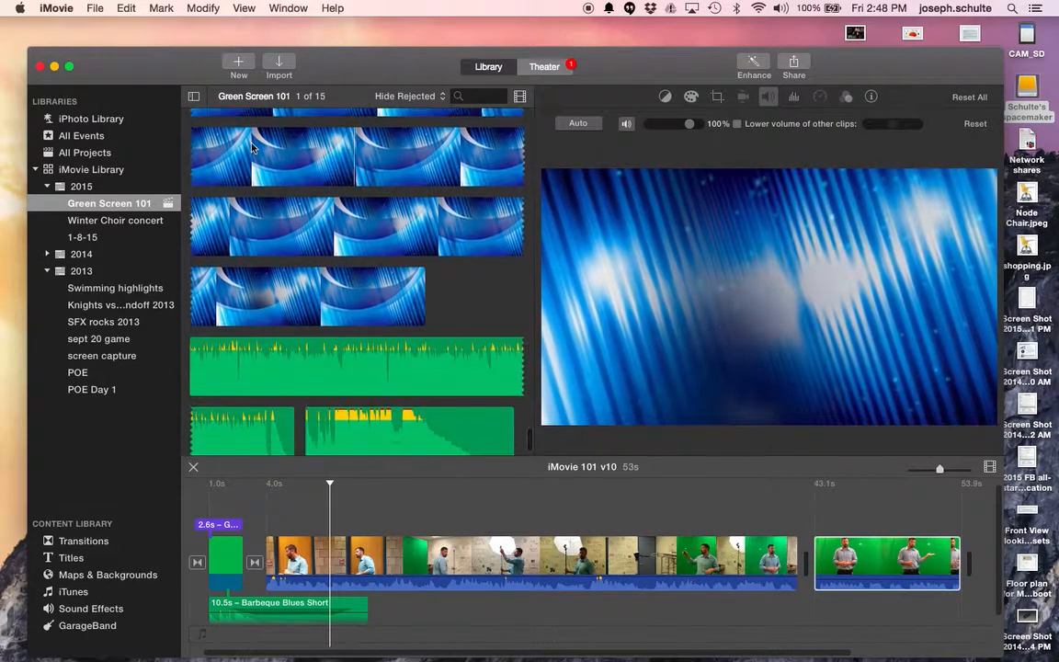
scroll(252, 148, up, 10)
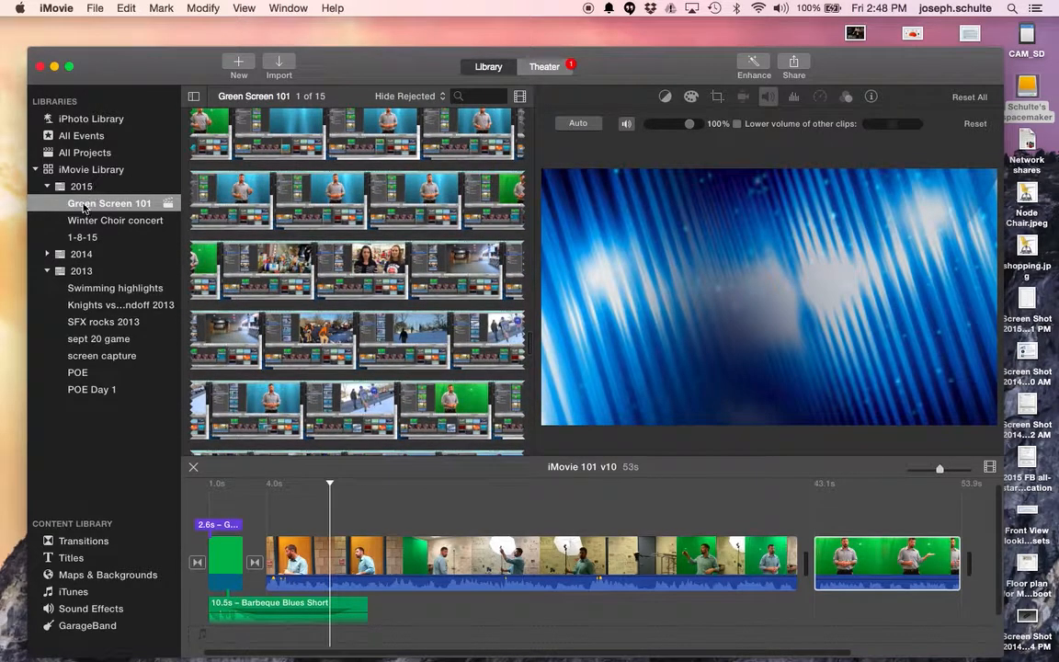
Select the swimmers' dive in the Swimming highlights event and place it above the last green screen clip as an overlay.
click(84, 288)
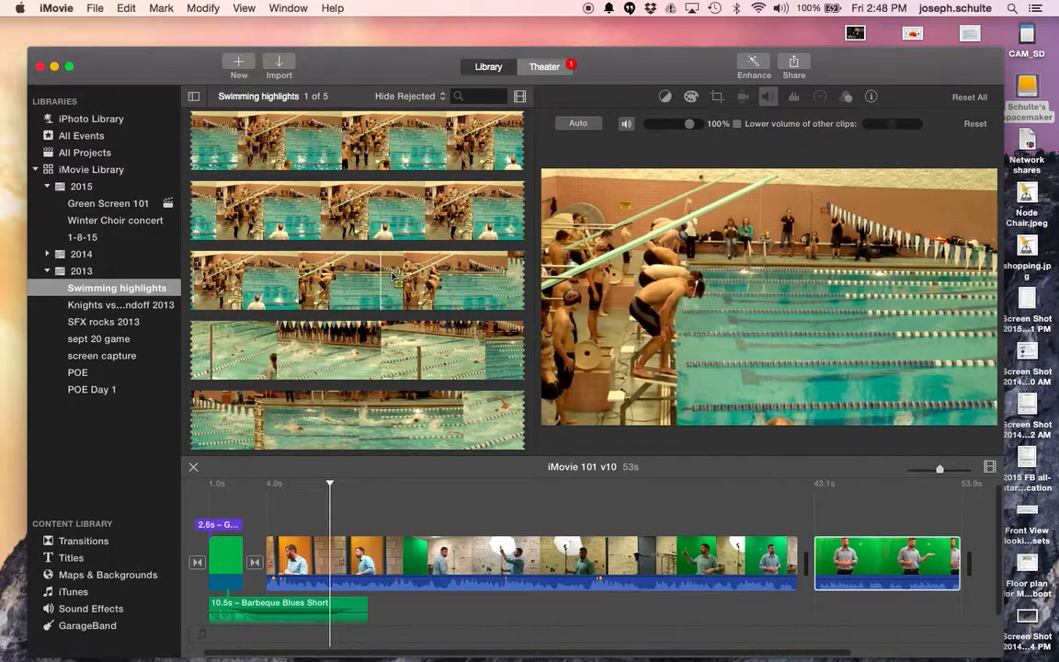
drag(438, 280, 508, 288)
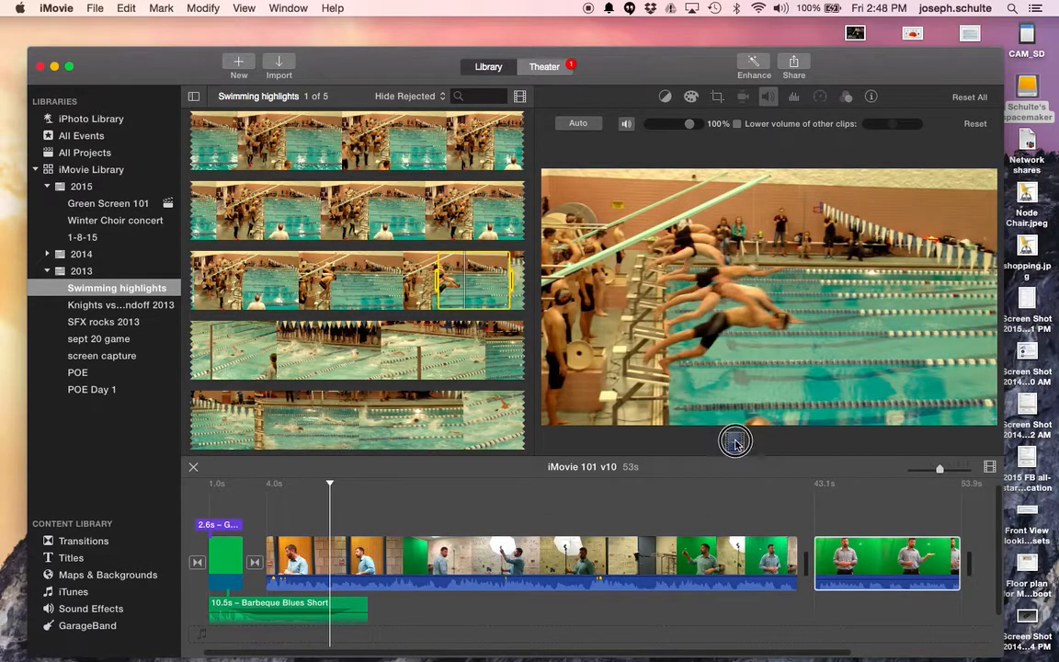
drag(811, 474, 878, 512)
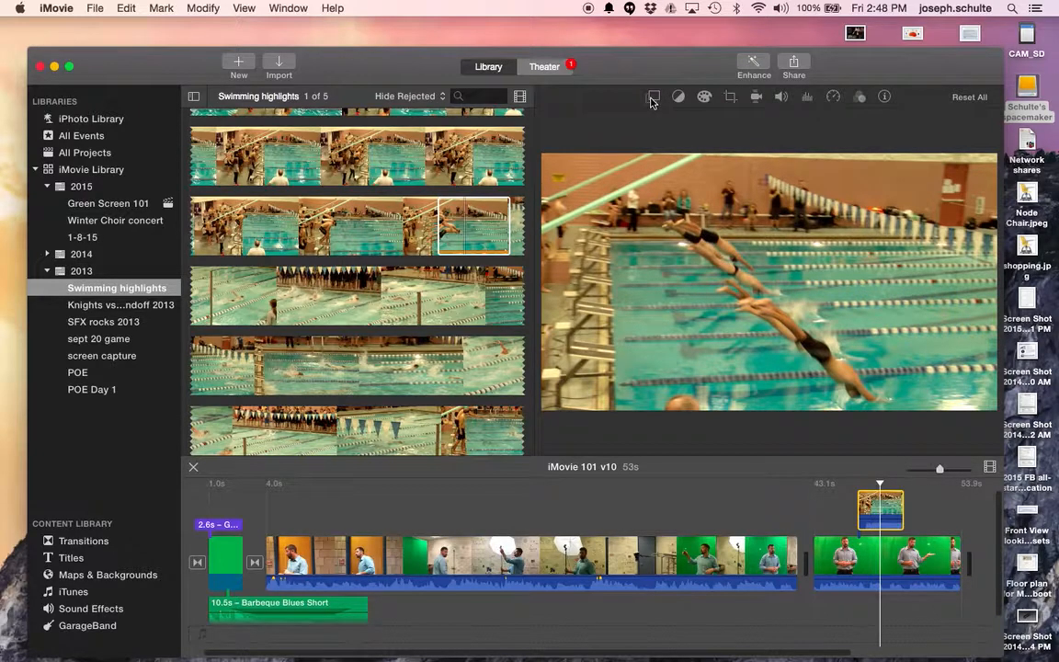
Show the overlay styles available for the swimmers' dive clip and preview it as a Cutaway.
click(617, 128)
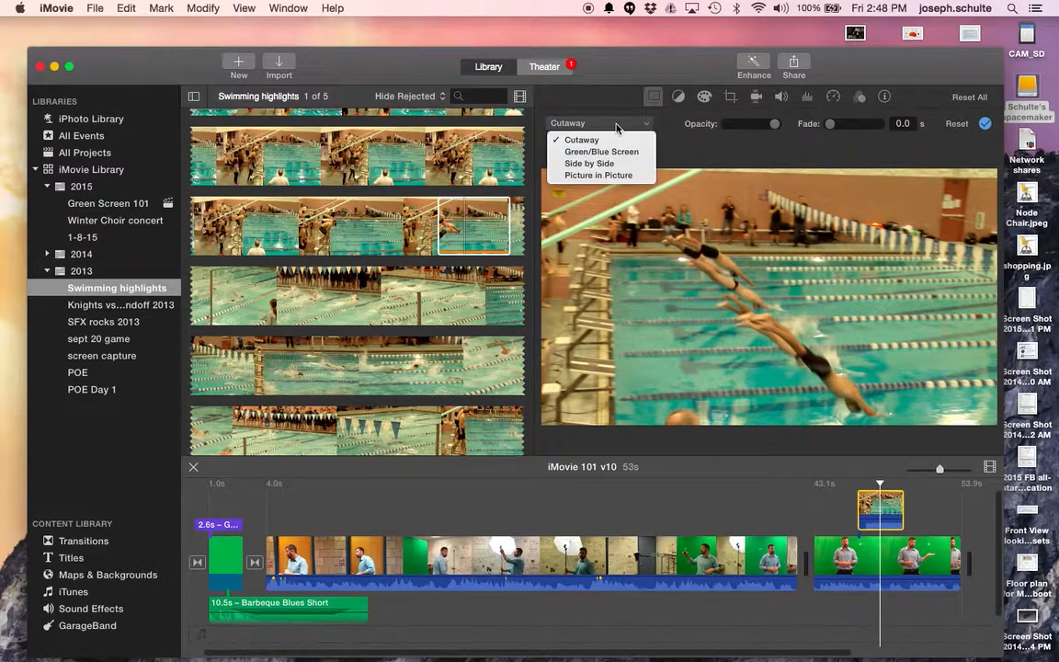
click(617, 128)
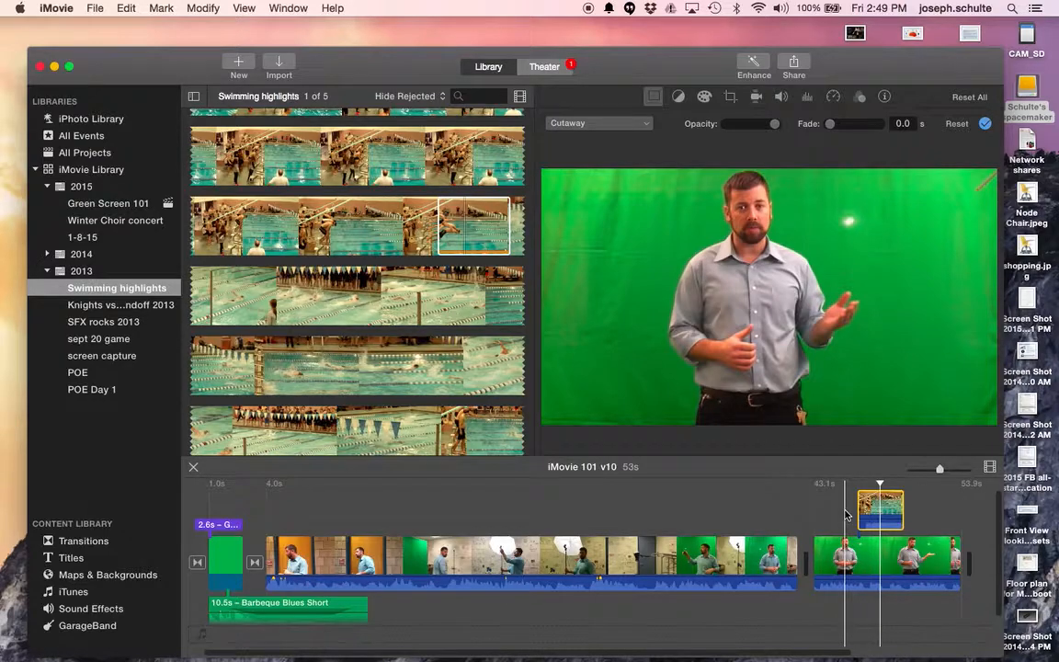
key(space)
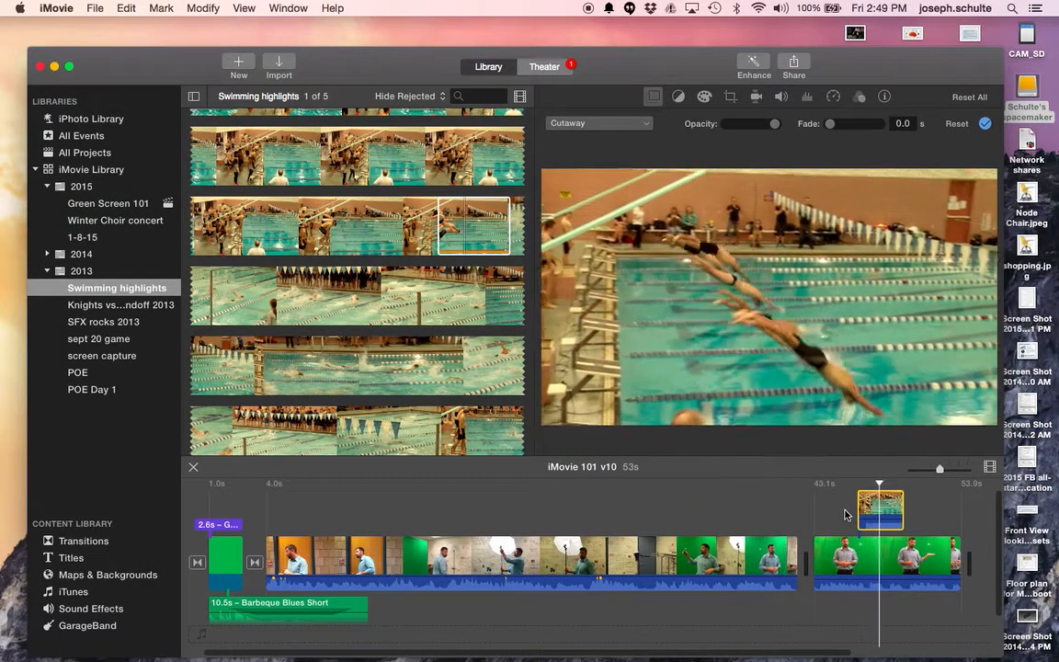
key(space)
mouse_move(745, 234)
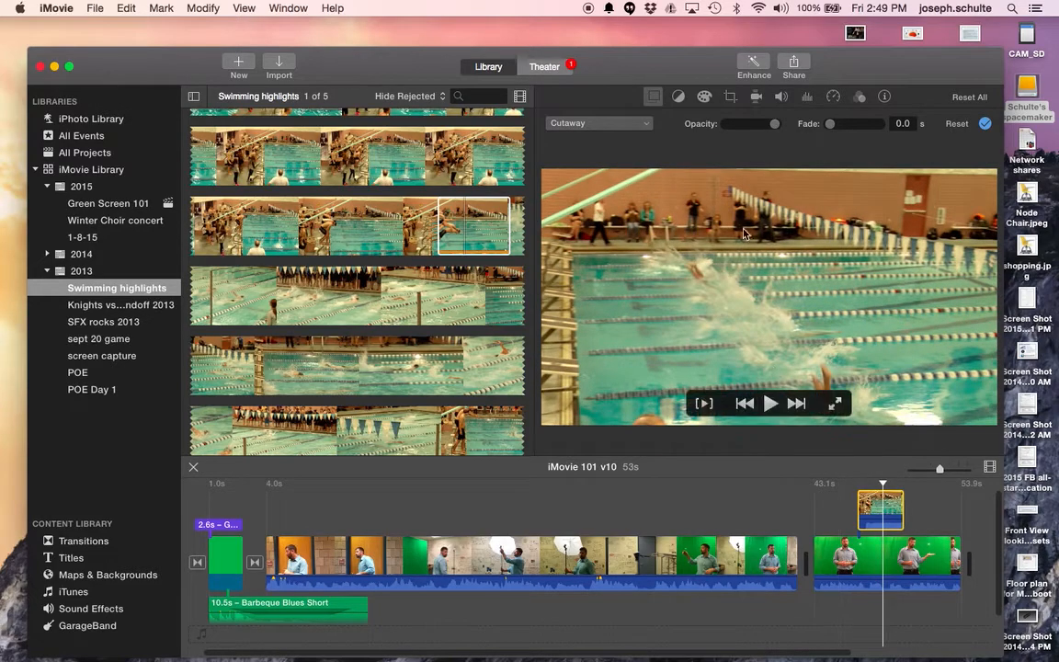
Change the dive clip's overlay style to Picture in Picture and fit its frame above the presenter's open palm.
click(623, 128)
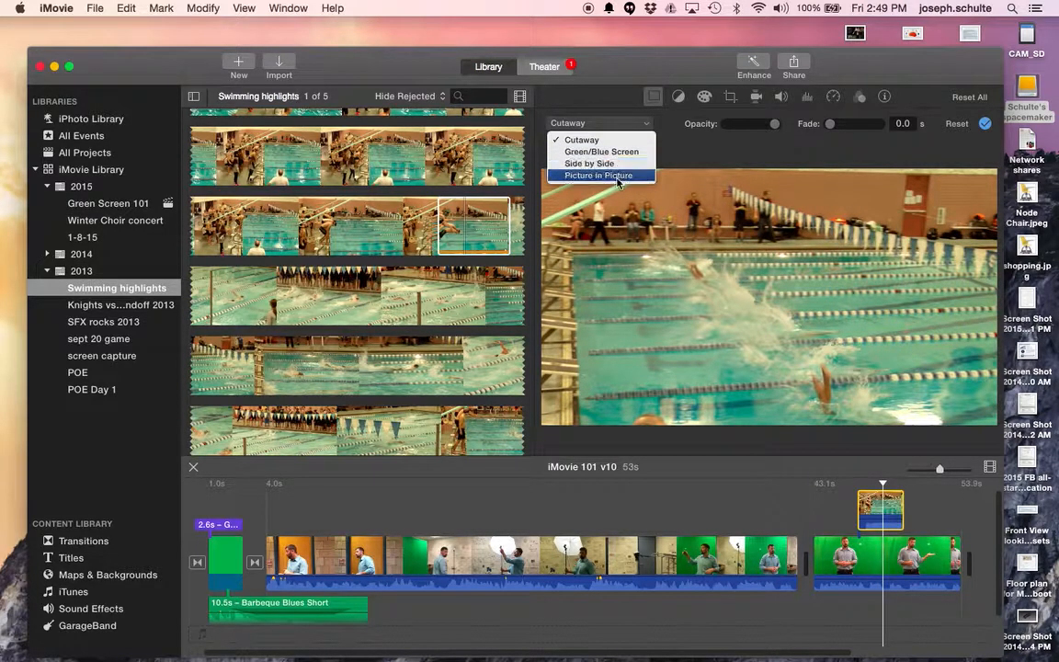
click(618, 175)
drag(864, 244, 855, 262)
drag(931, 220, 984, 184)
drag(815, 189, 809, 190)
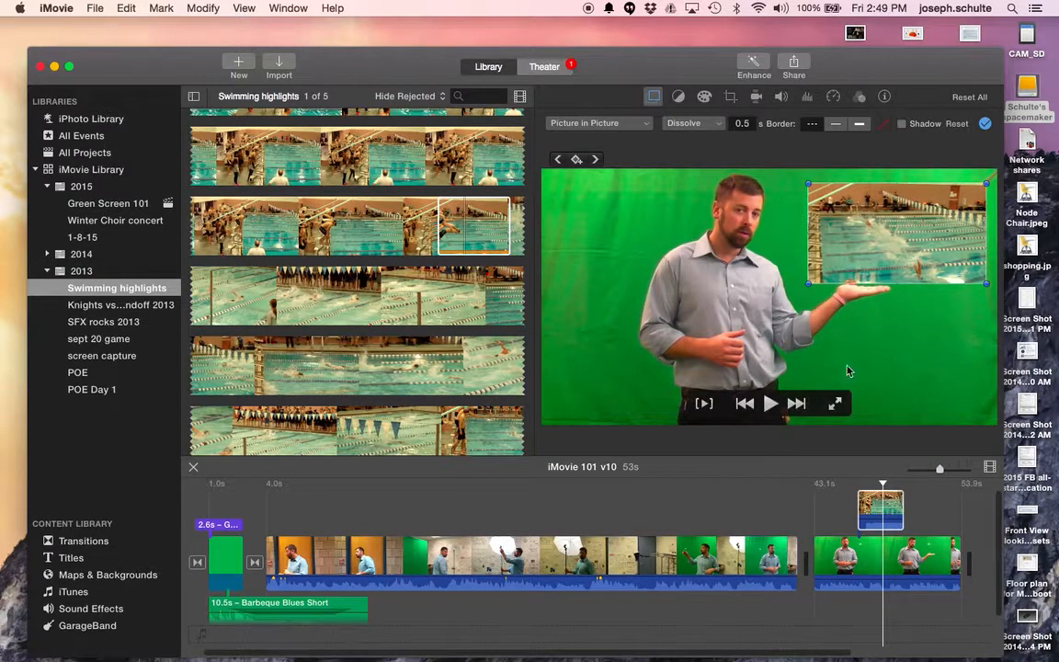
Play the picture-in-picture dive clip from just before its start to check how it dissolves in and out.
key(space)
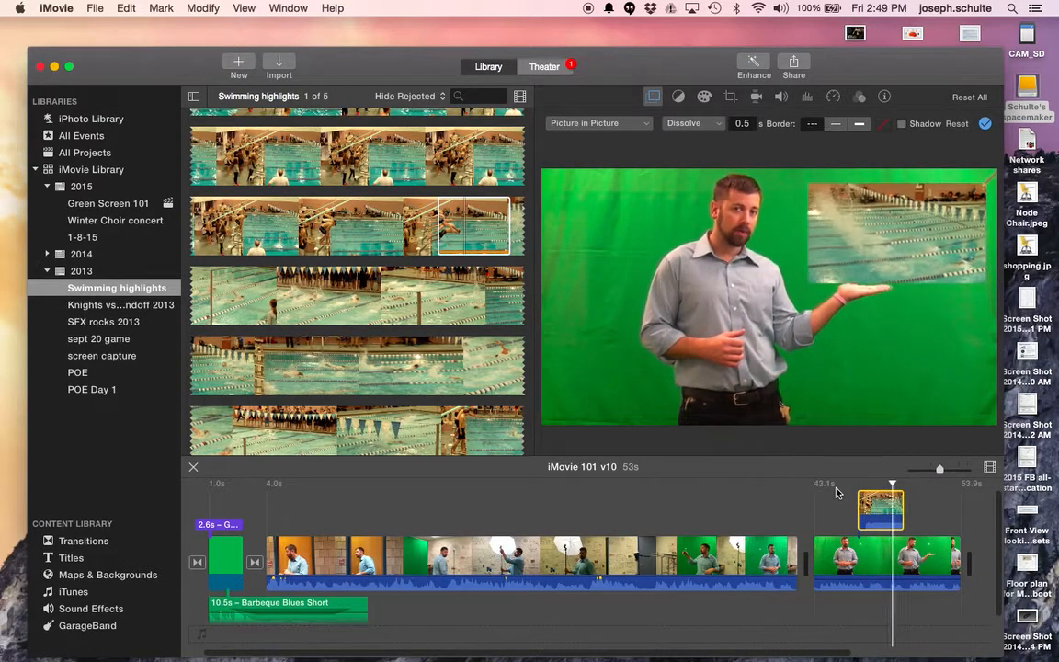
key(space)
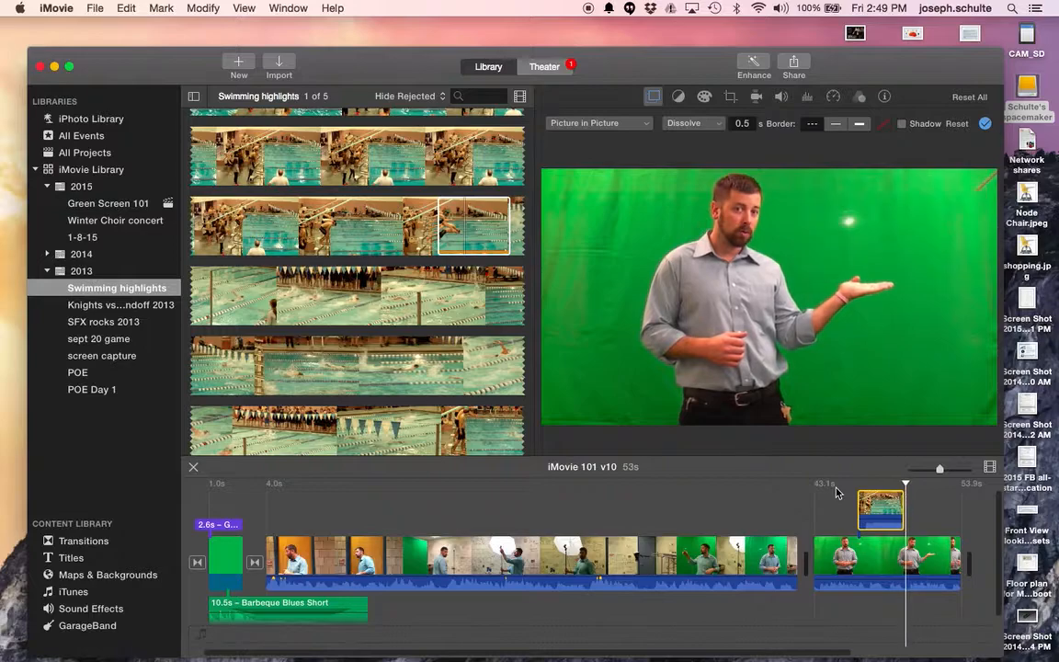
click(877, 522)
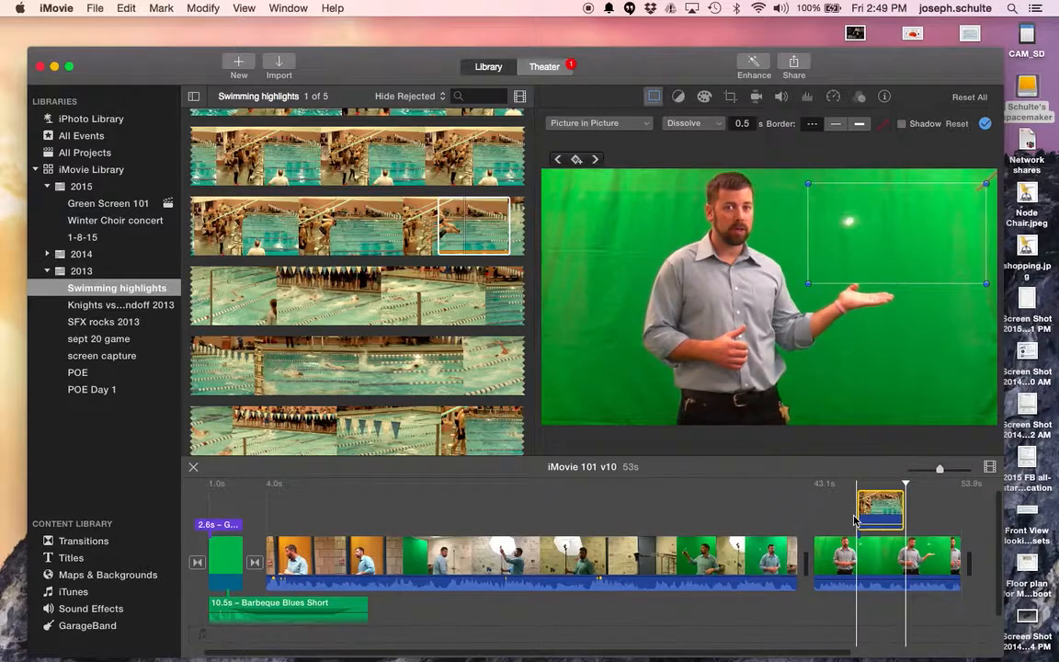
click(855, 520)
key(space)
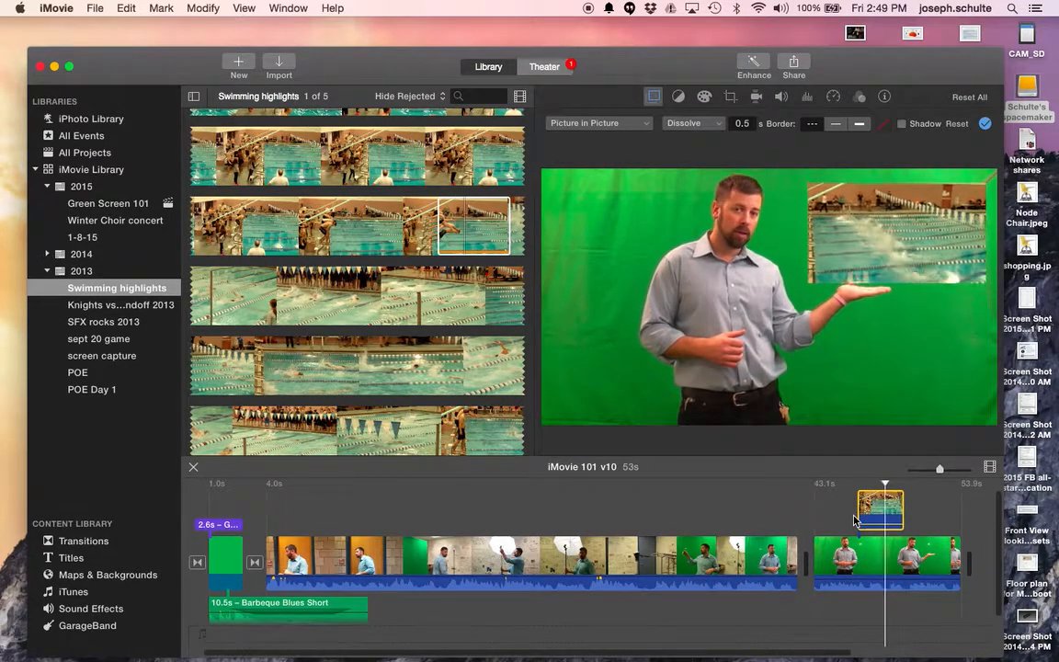
key(space)
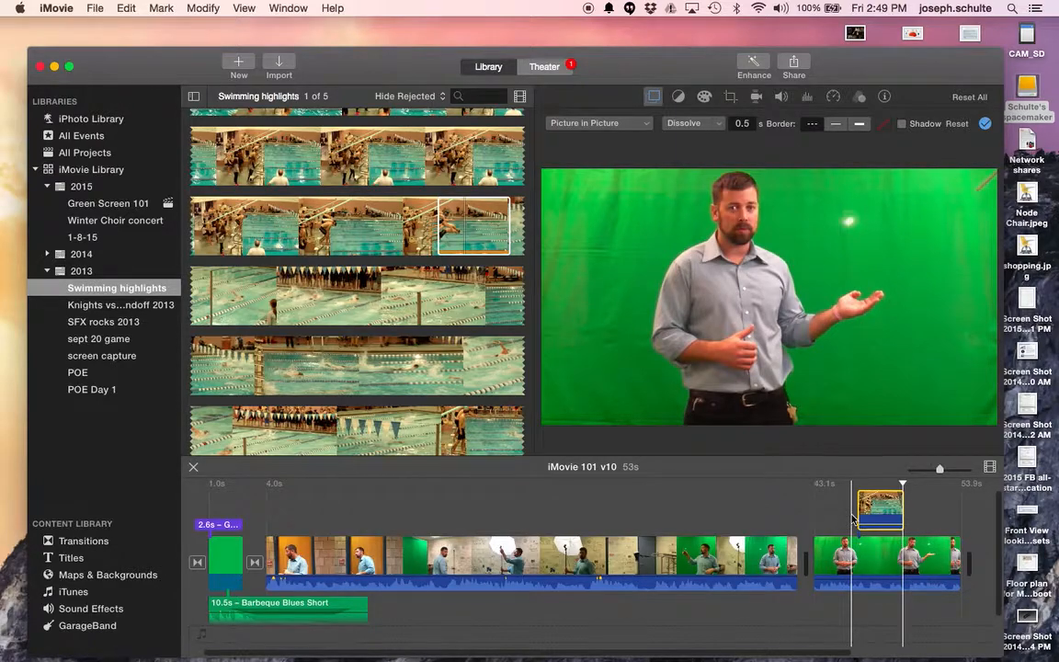
key(space)
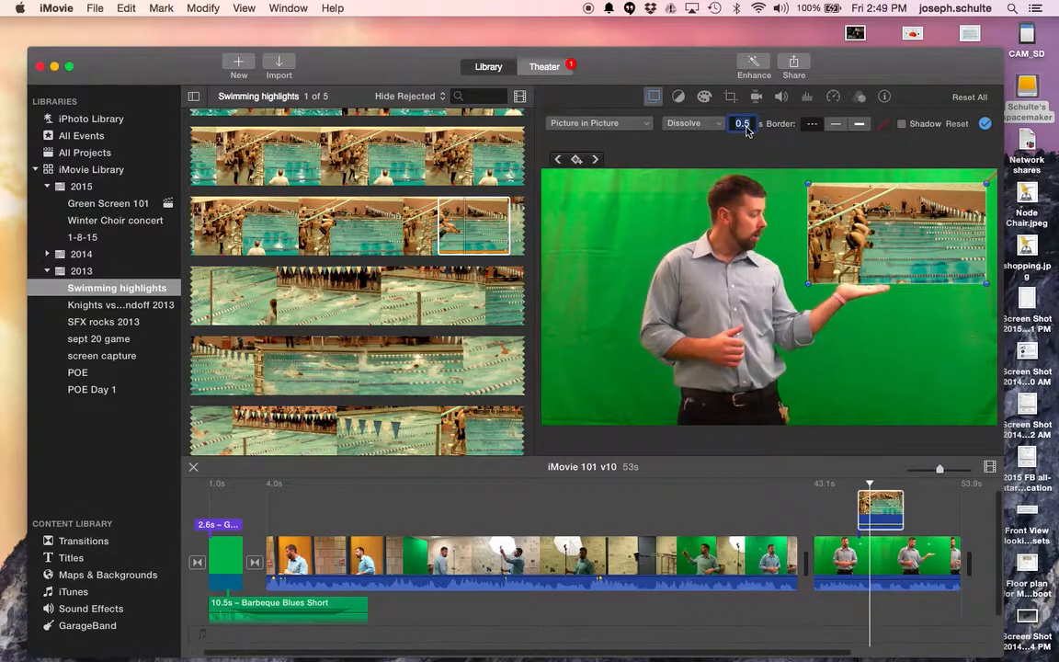
Give the picture-in-picture dive clip a thick black border and a shadow.
click(838, 124)
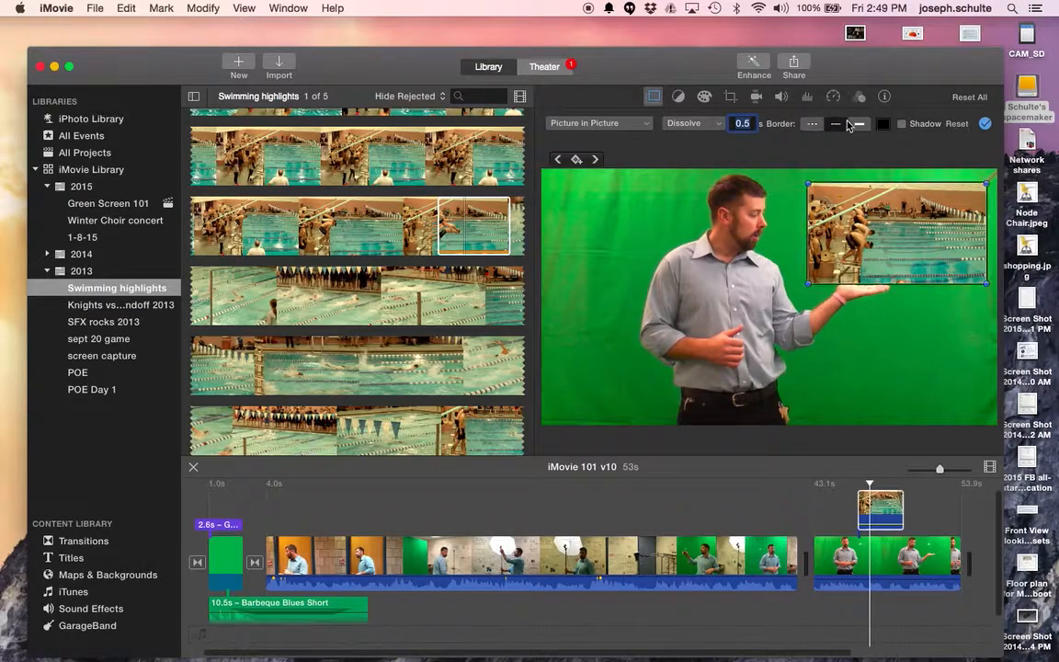
click(859, 125)
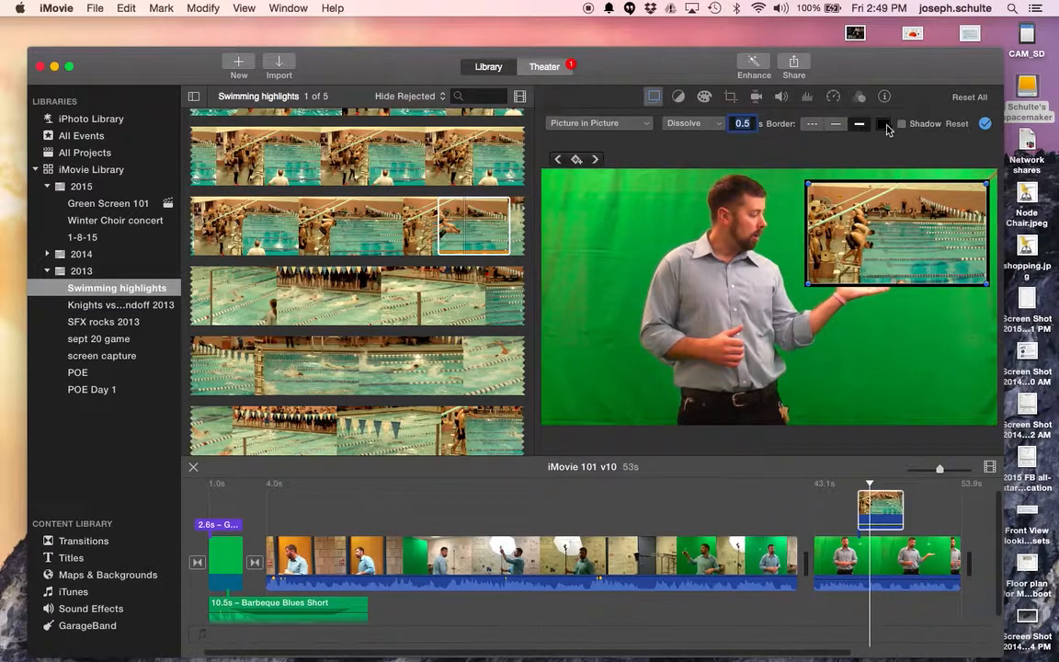
click(902, 125)
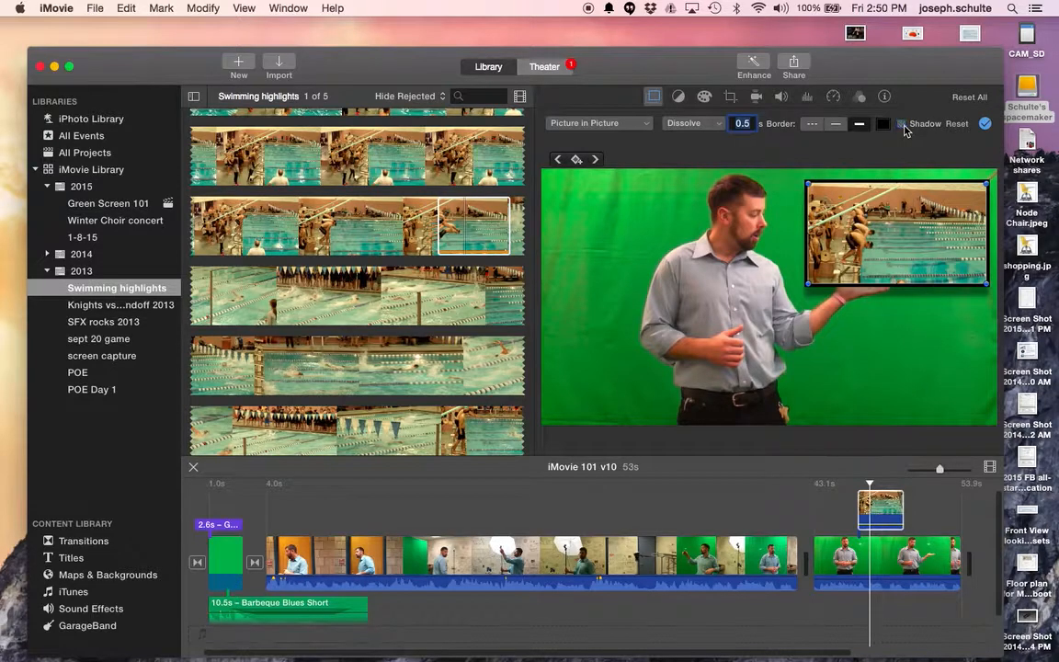
click(904, 126)
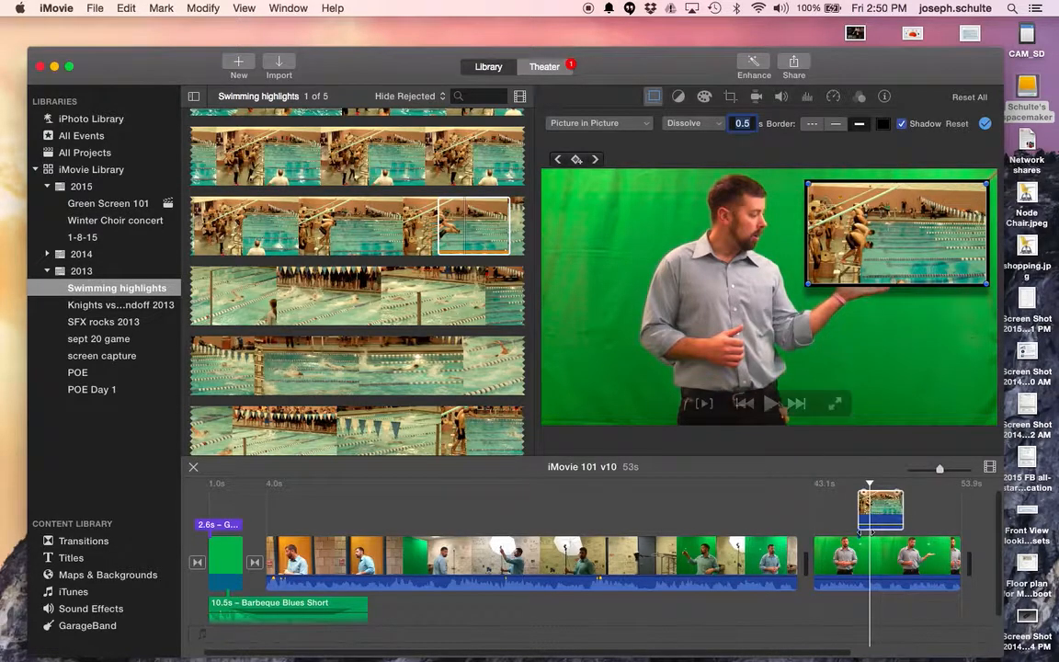
Extend the end of the last green screen clip so that it lasts 25.0 s.
scroll(866, 536, right, 3)
scroll(865, 536, right, 5)
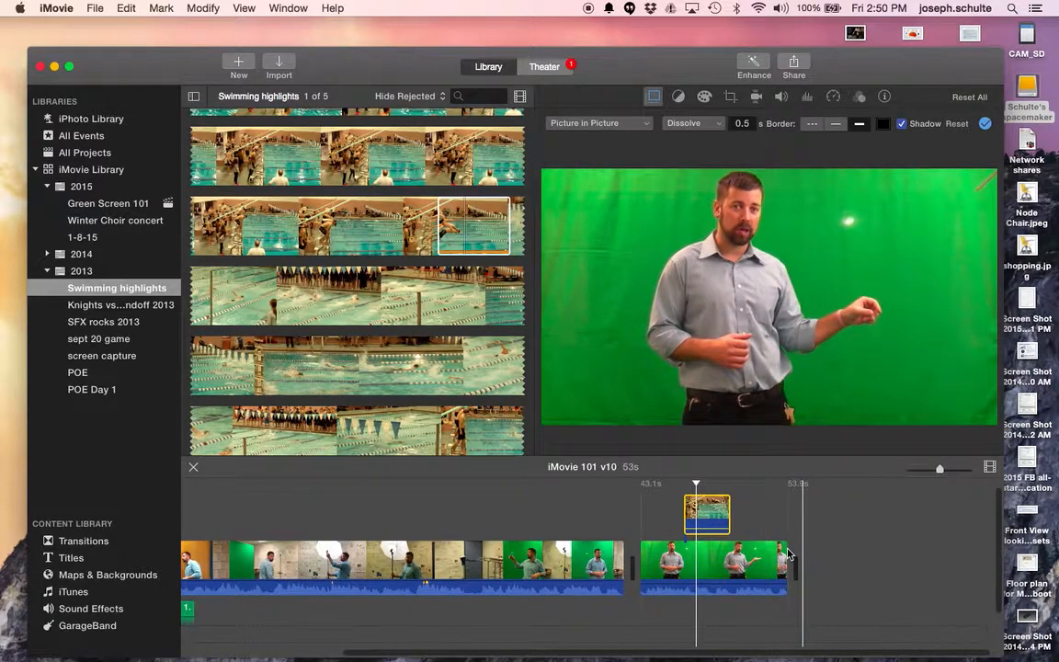
drag(788, 552, 982, 554)
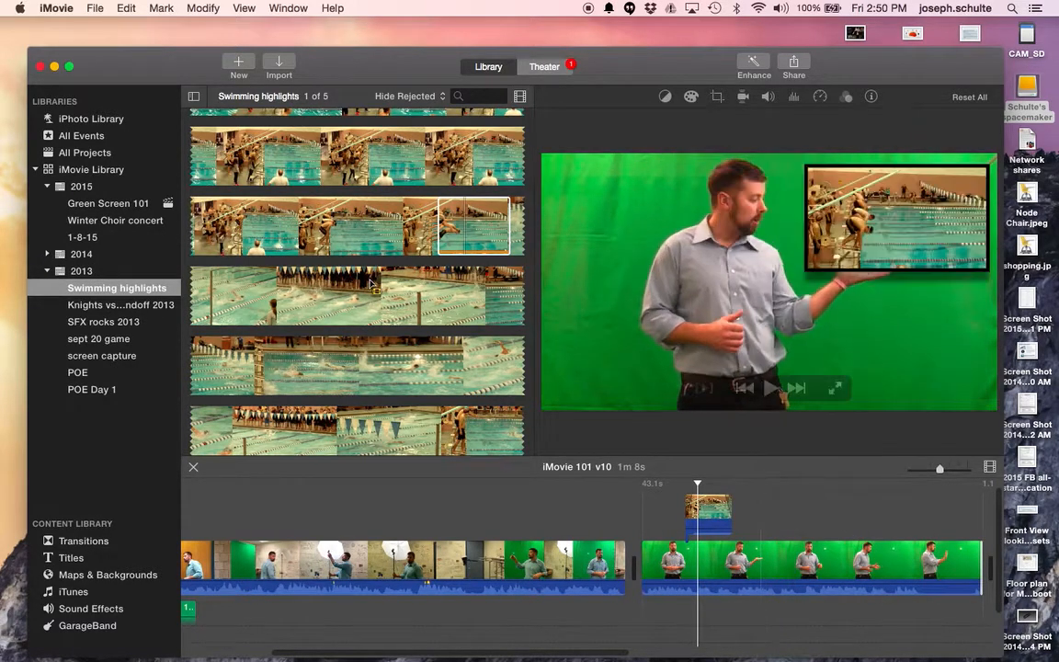
Place a 5.2 s selection of lane-swimming footage as a Cutaway over the middle of the last green screen clip and preview it.
scroll(311, 307, down, 5)
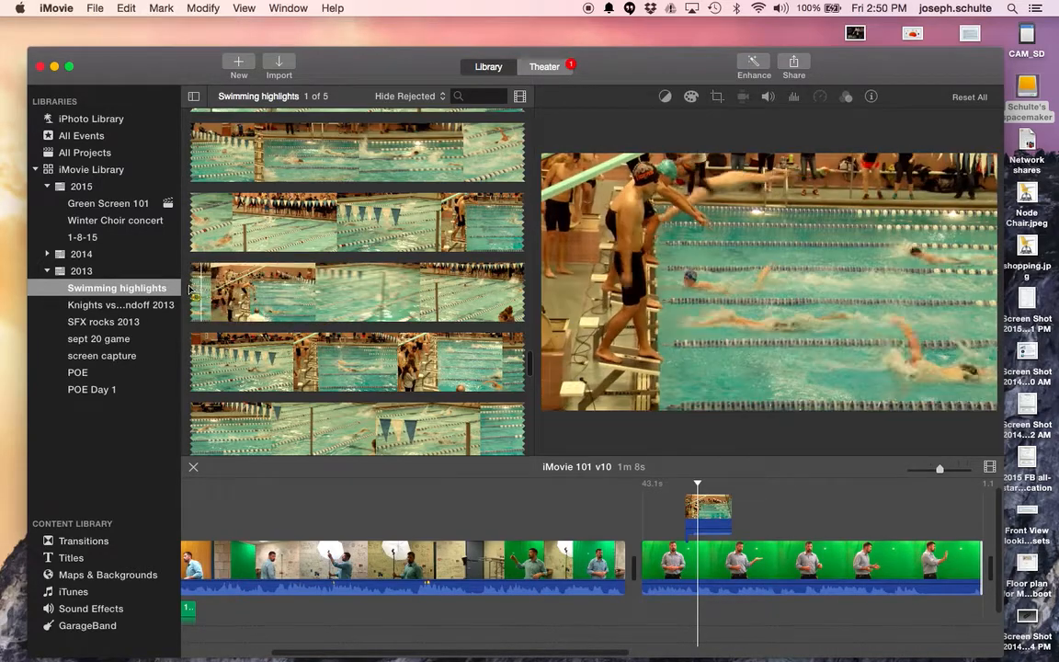
scroll(184, 287, up, 3)
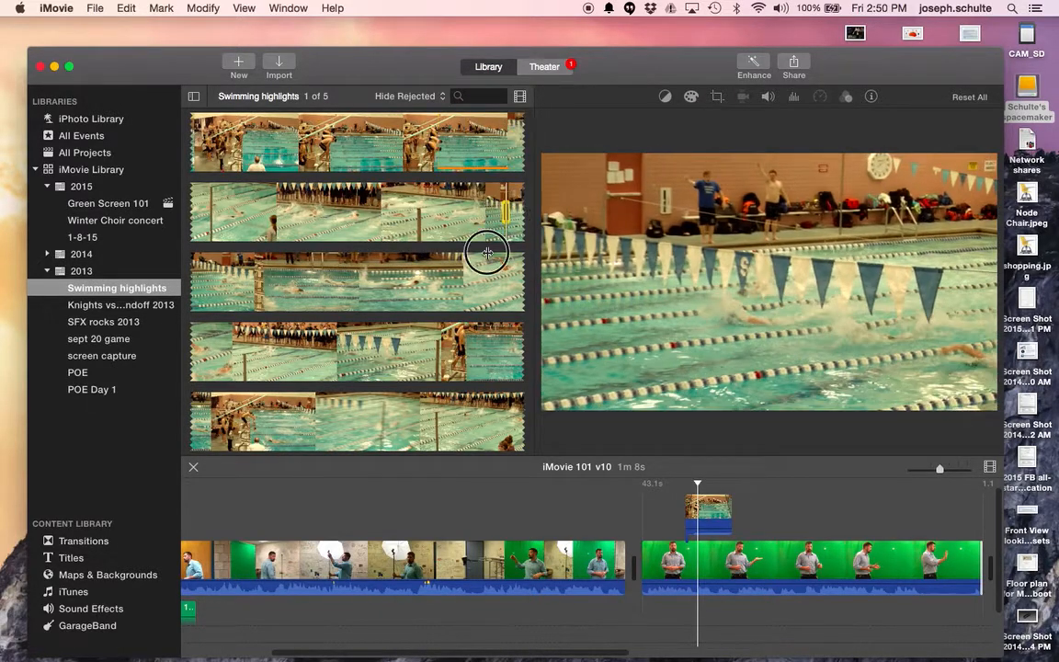
drag(488, 253, 280, 265)
click(224, 285)
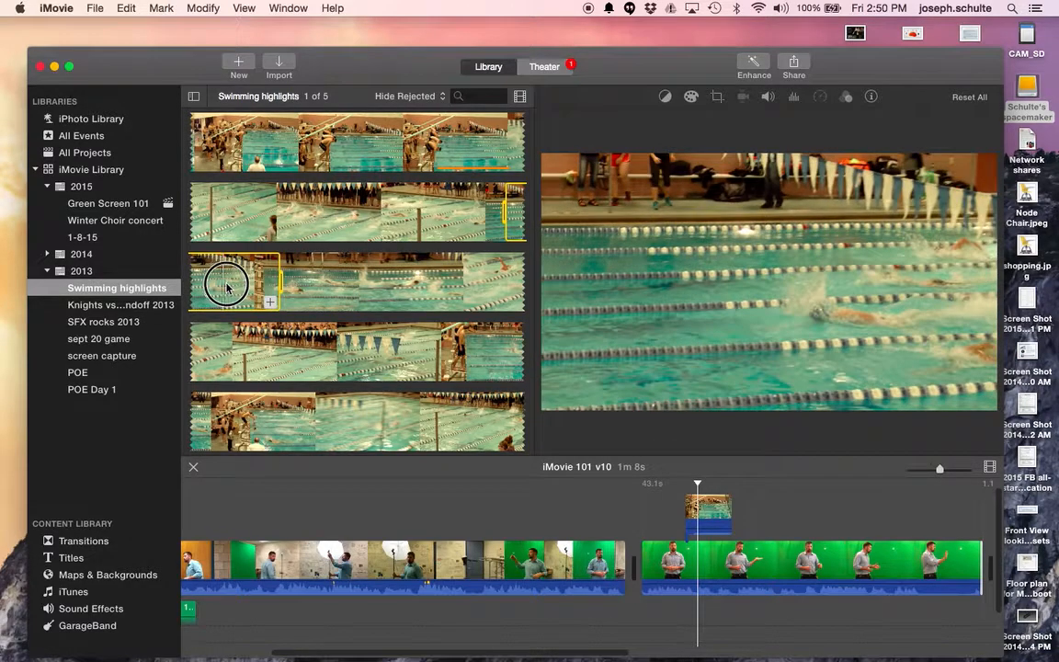
mouse_move(804, 512)
mouse_down()
mouse_move(874, 510)
mouse_move(799, 520)
mouse_up()
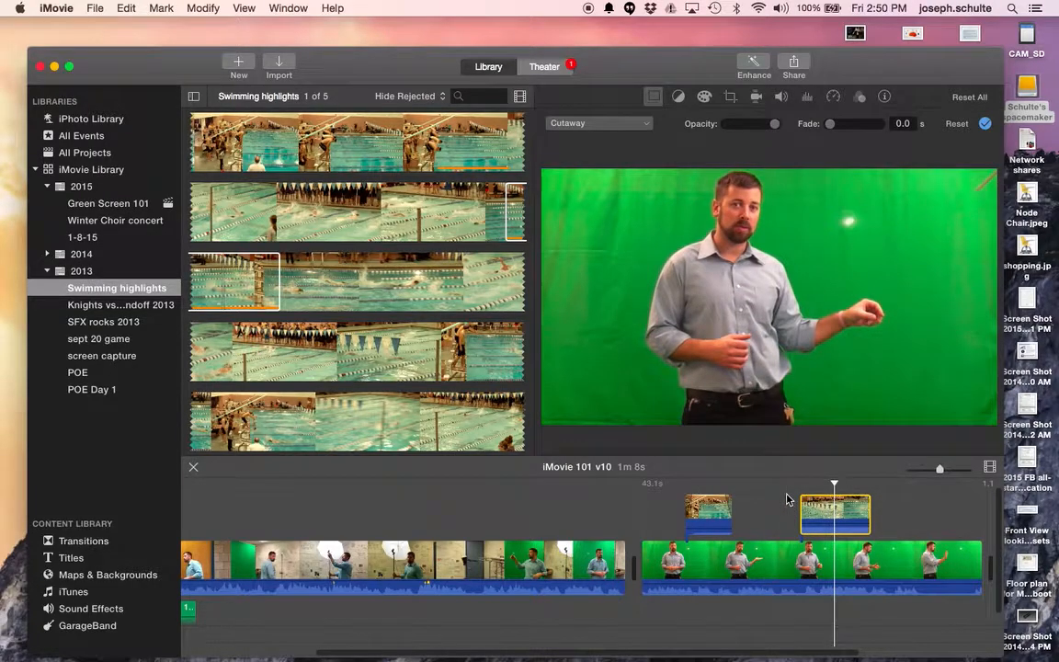
key(space)
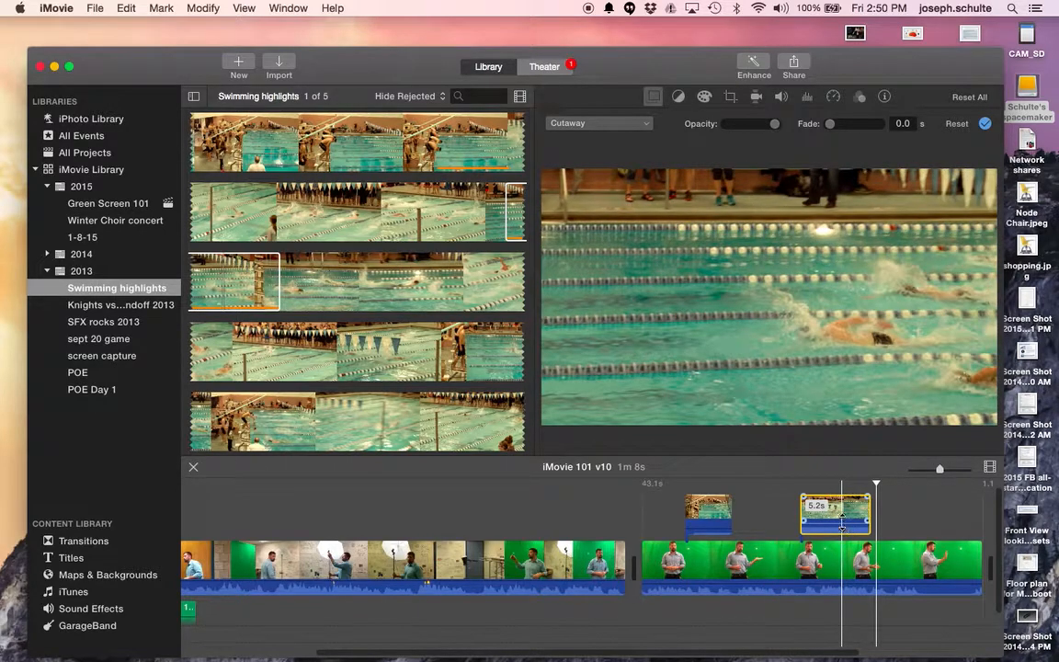
drag(841, 526, 842, 521)
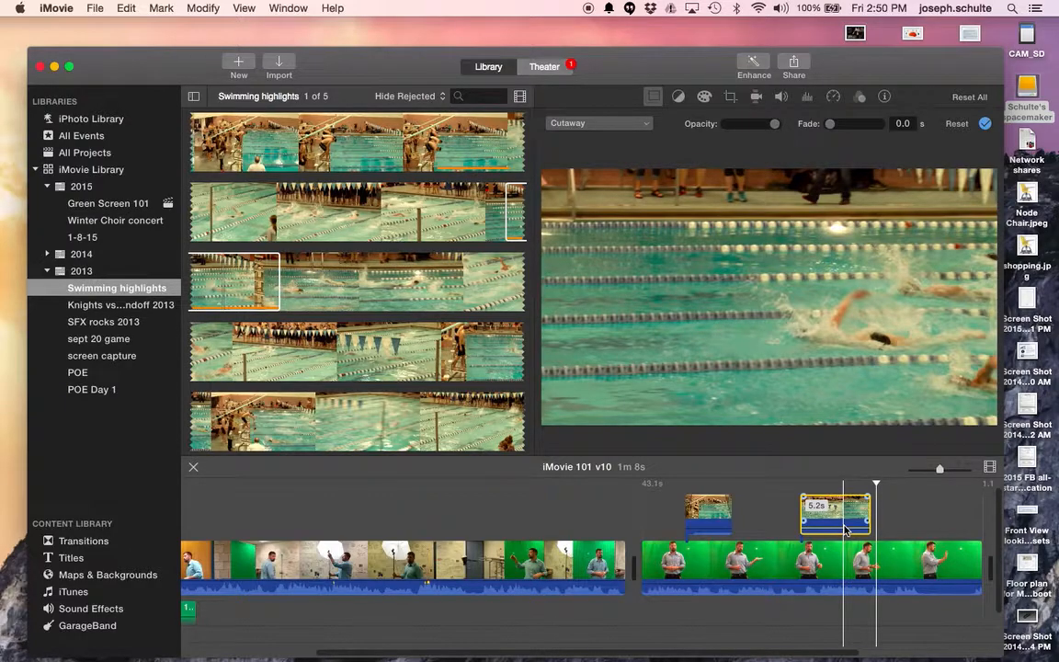
Split the last green screen clip after the second swimming overlay, where the presenter stands sideways with his hands together.
click(899, 561)
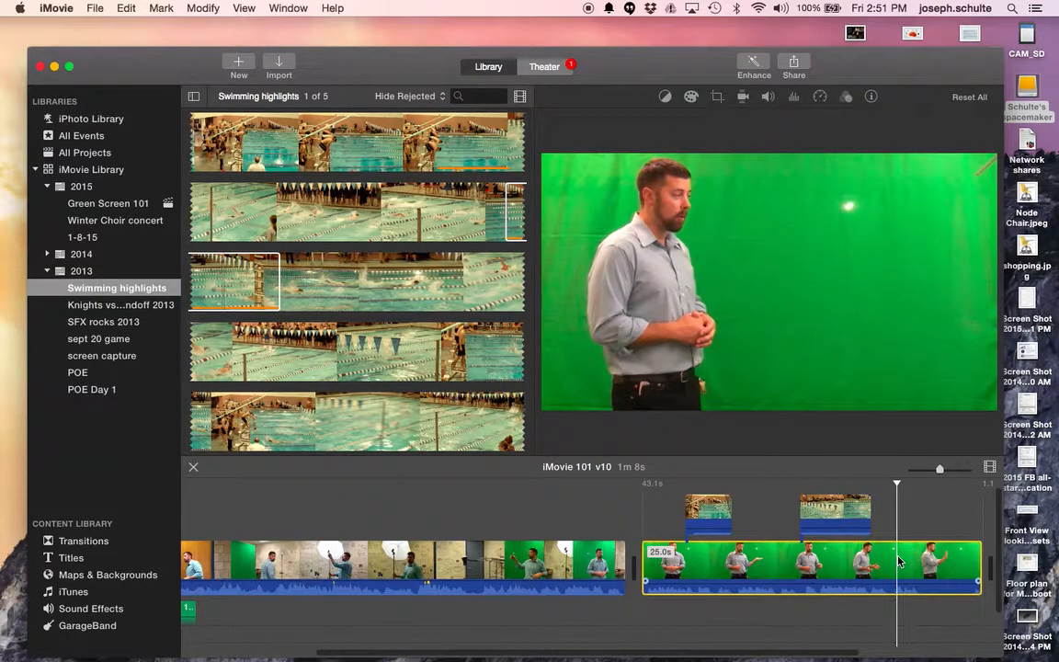
right_click(890, 561)
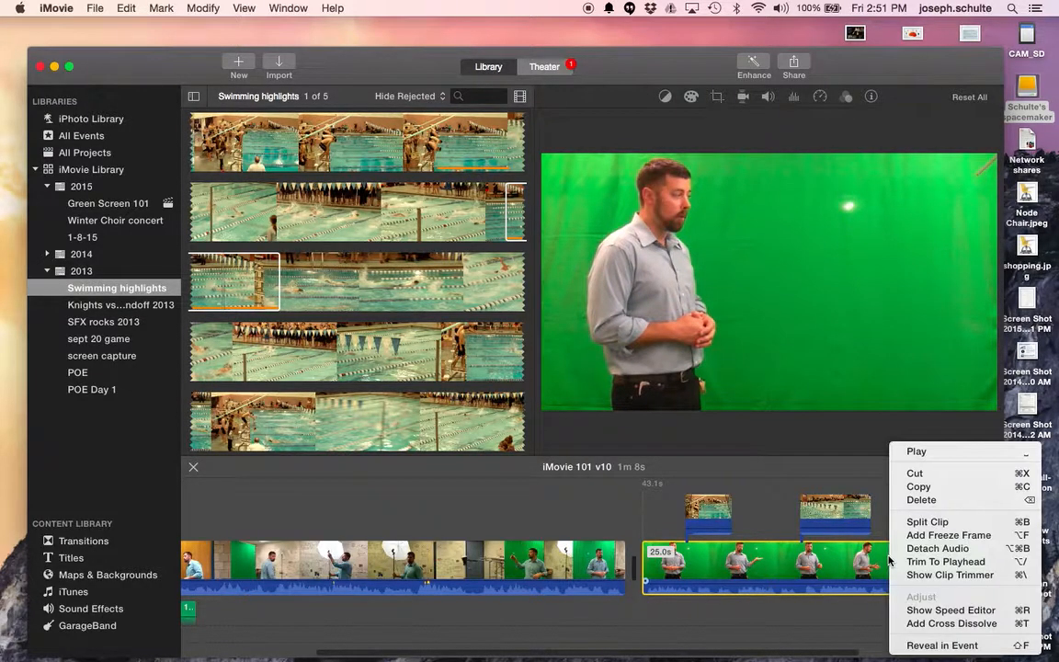
click(912, 524)
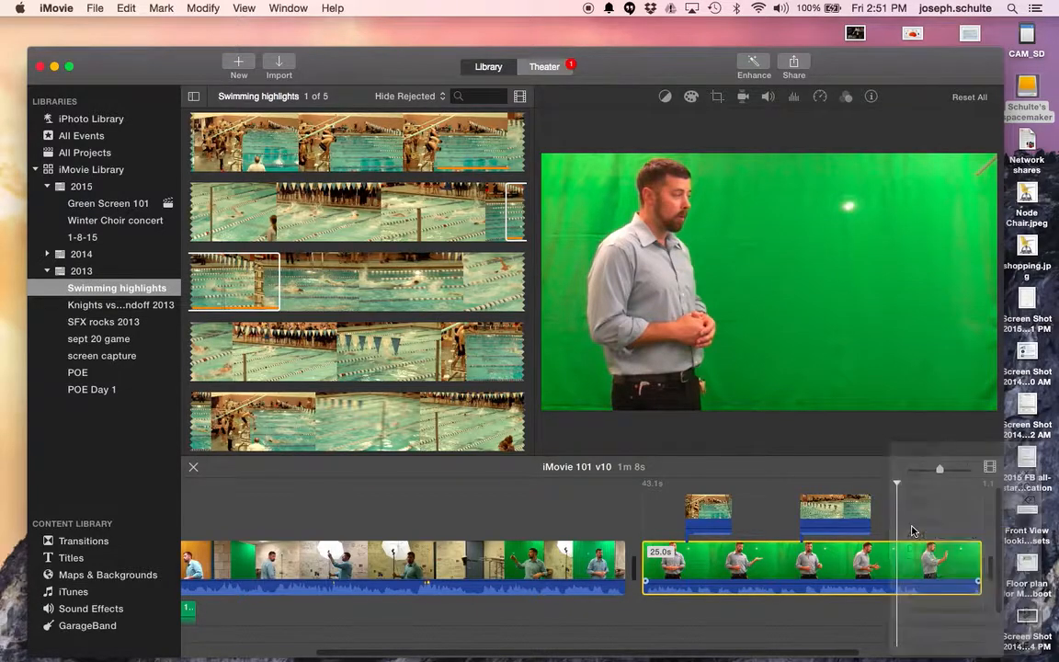
Crop the split-off final clip with Crop to Fill, framing the presenter's upper body and raised hand, and preview it.
click(922, 565)
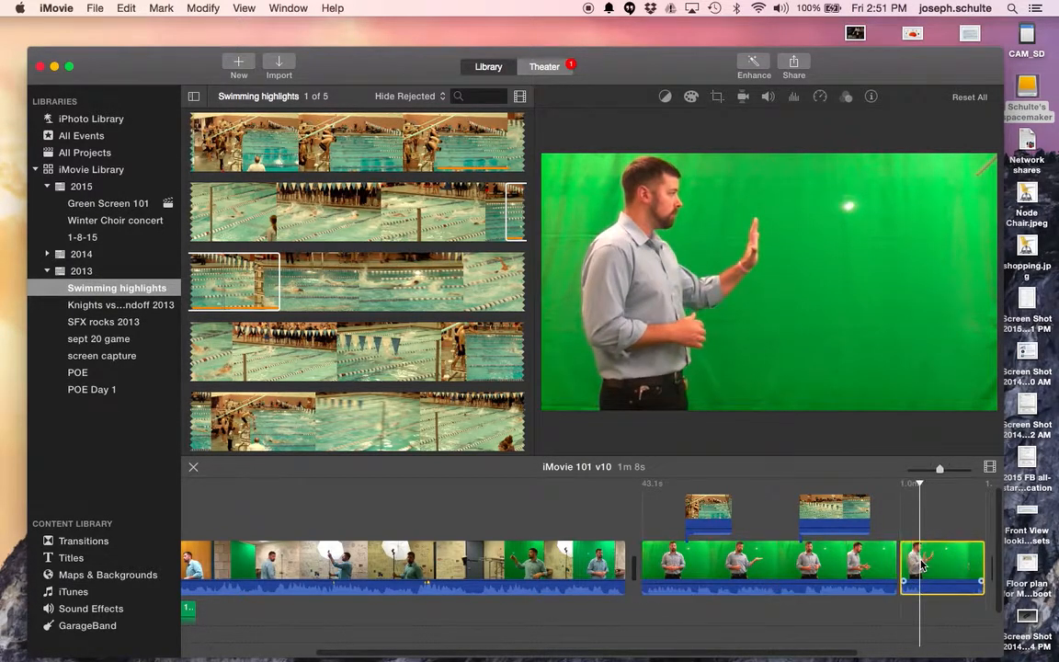
click(715, 96)
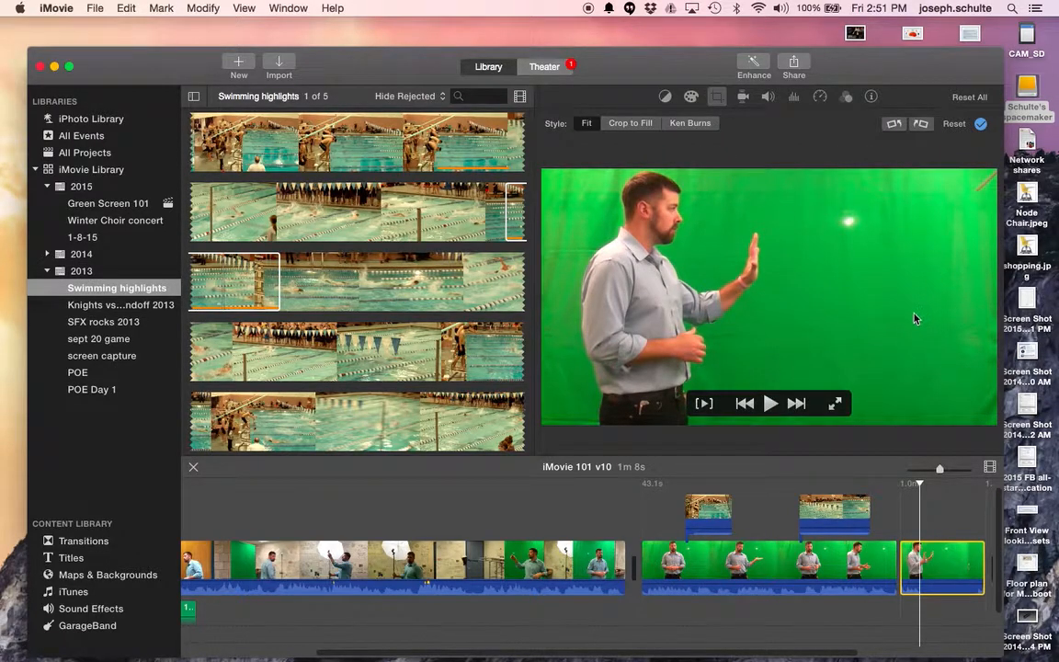
click(625, 125)
drag(991, 174, 896, 227)
drag(825, 258, 803, 190)
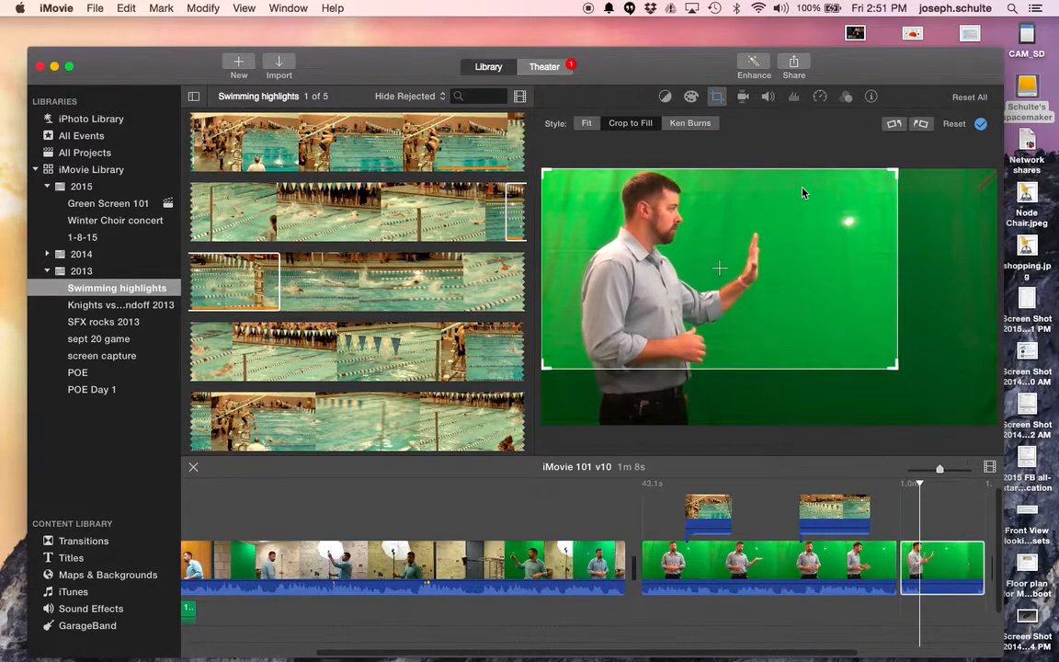
key(Return)
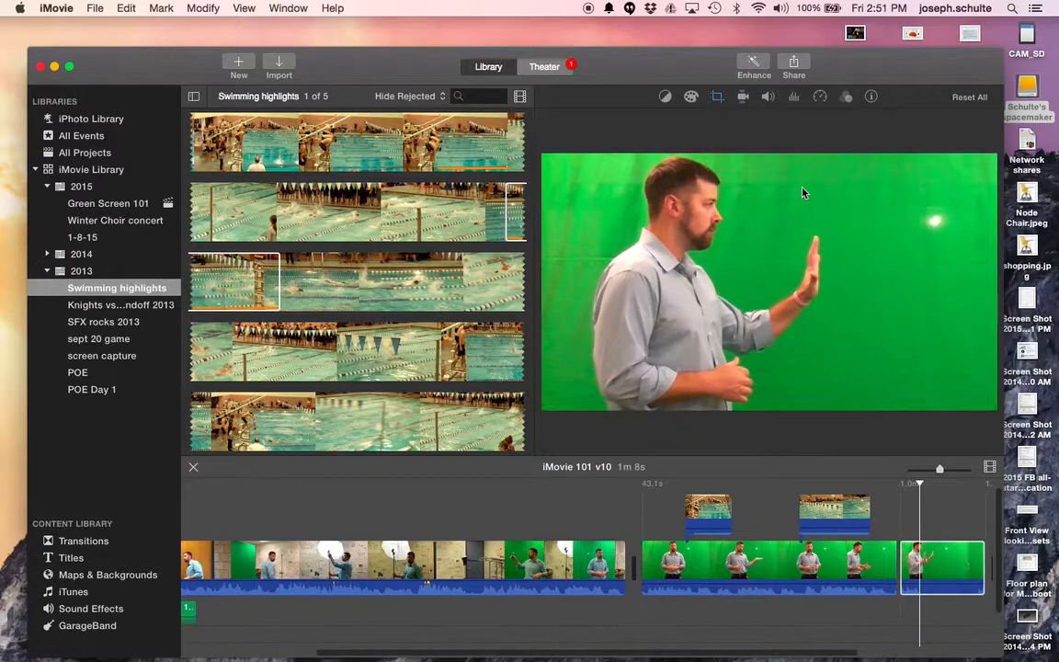
click(704, 387)
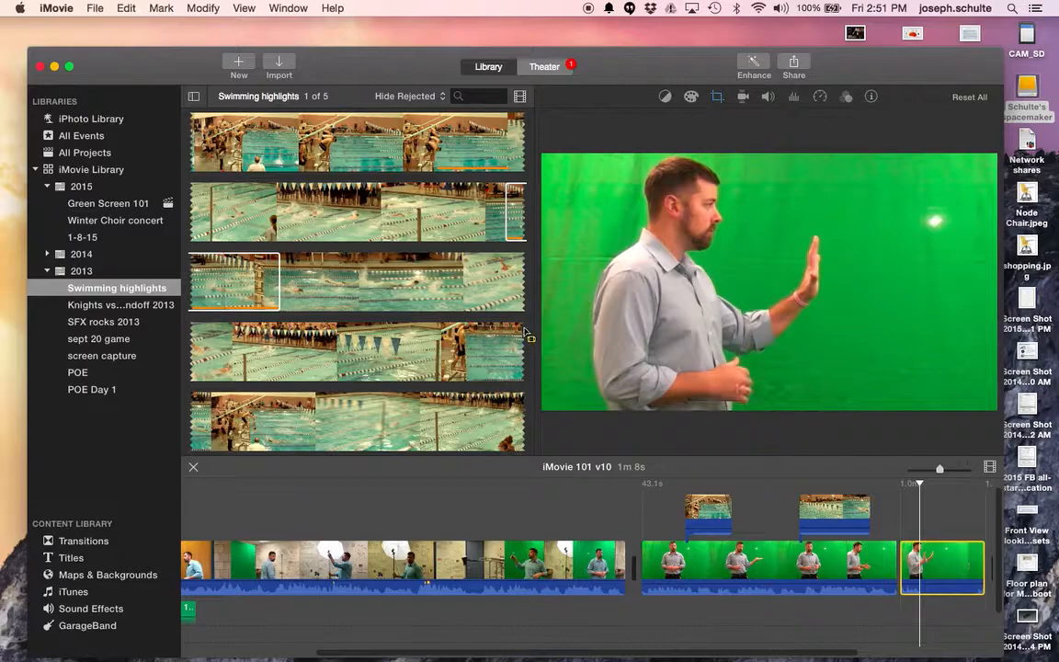
scroll(447, 328, up, 15)
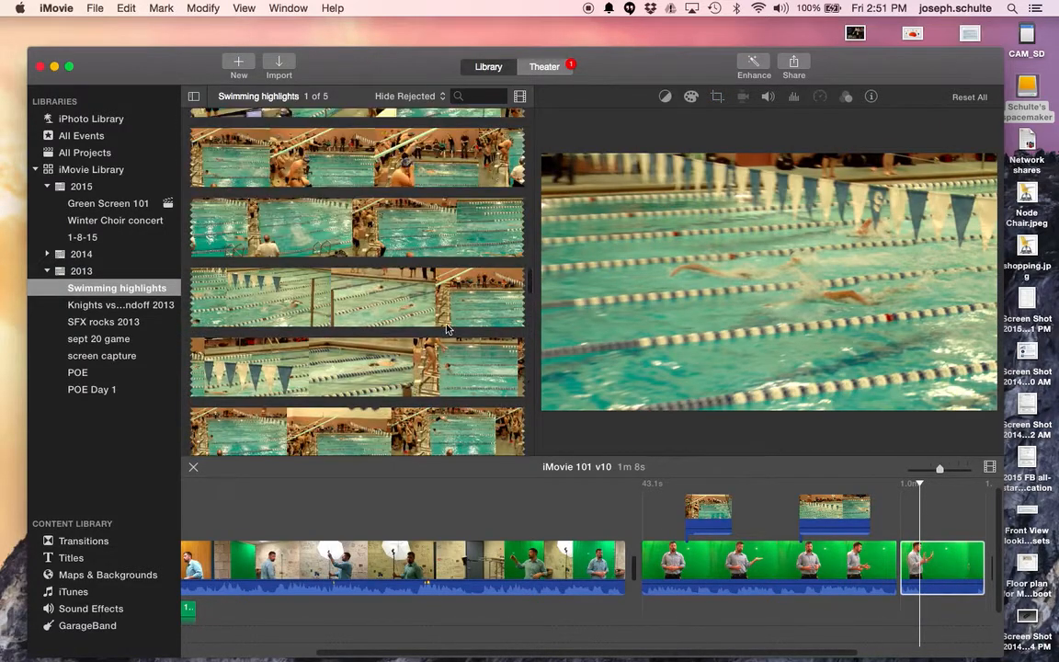
scroll(447, 328, up, 10)
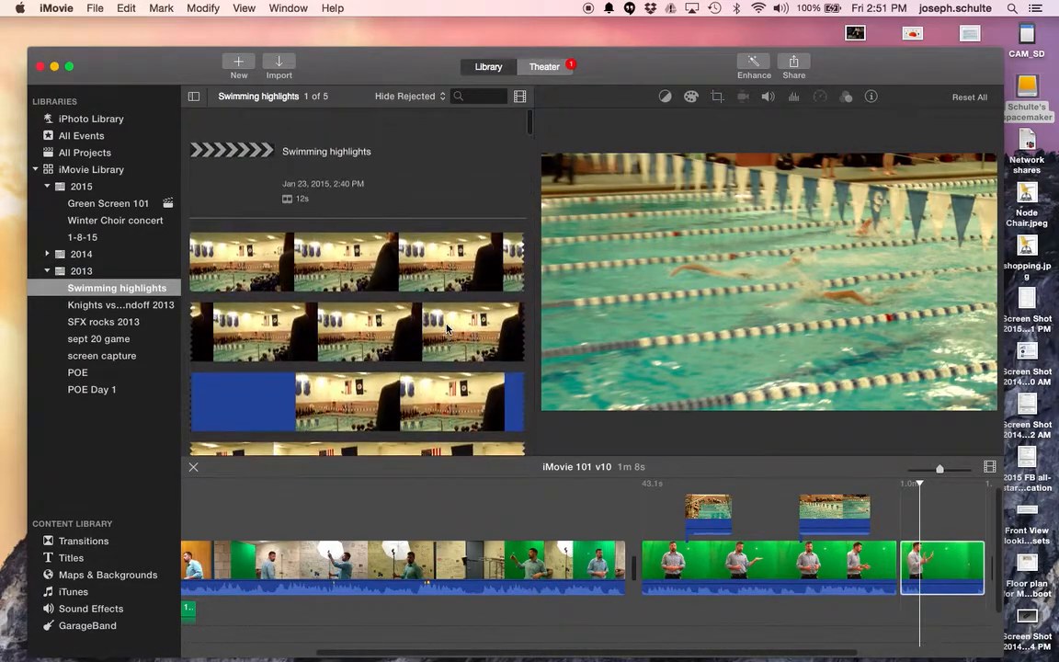
scroll(447, 329, down, 15)
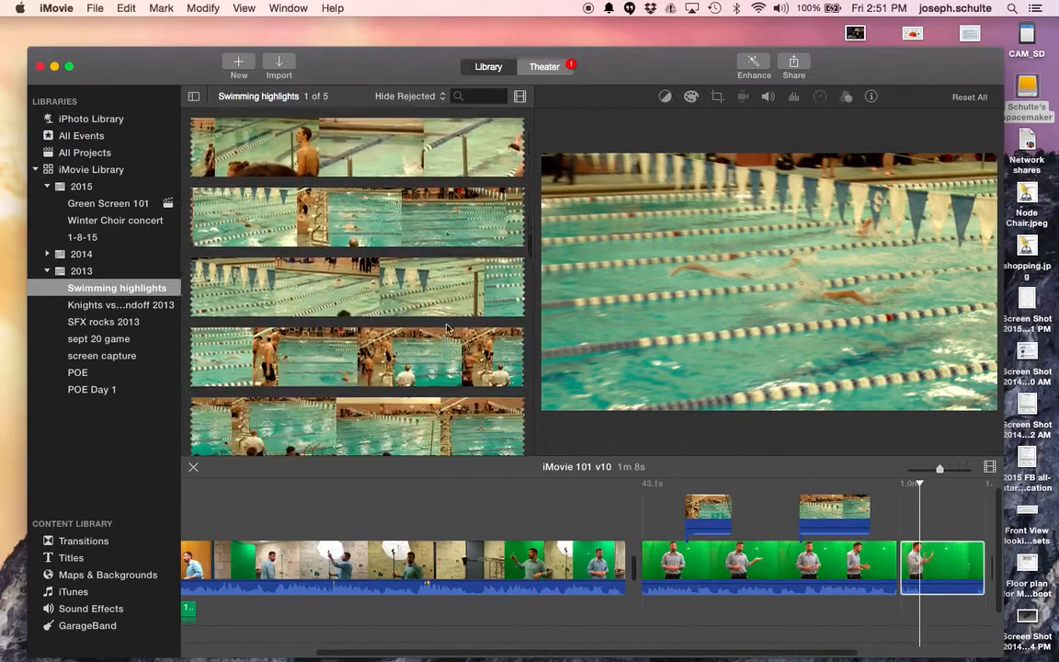
scroll(447, 328, down, 15)
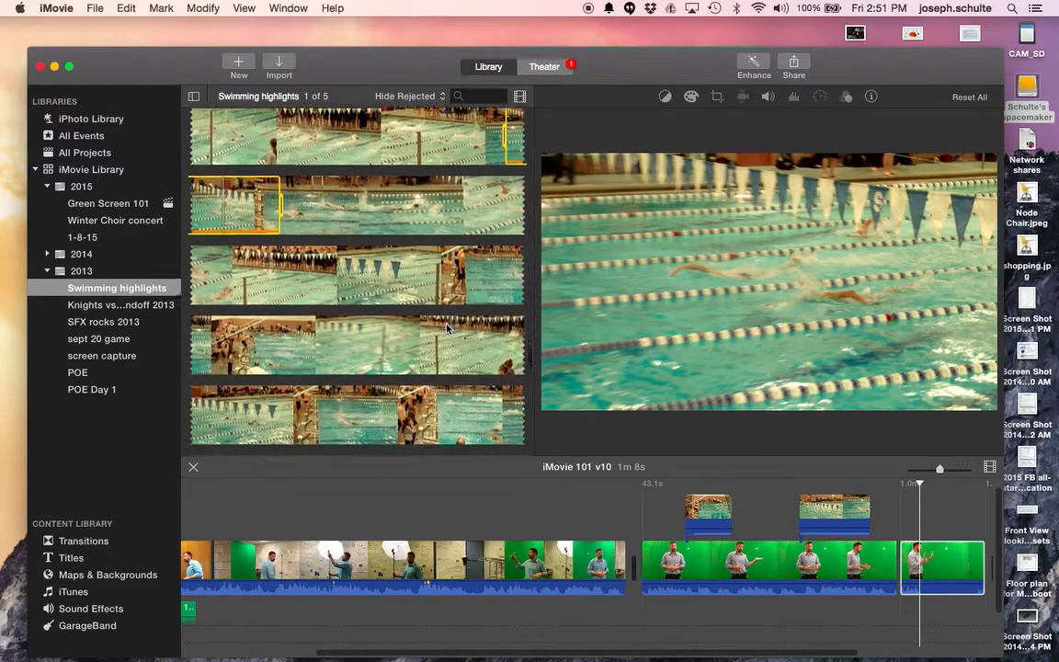
scroll(447, 329, down, 10)
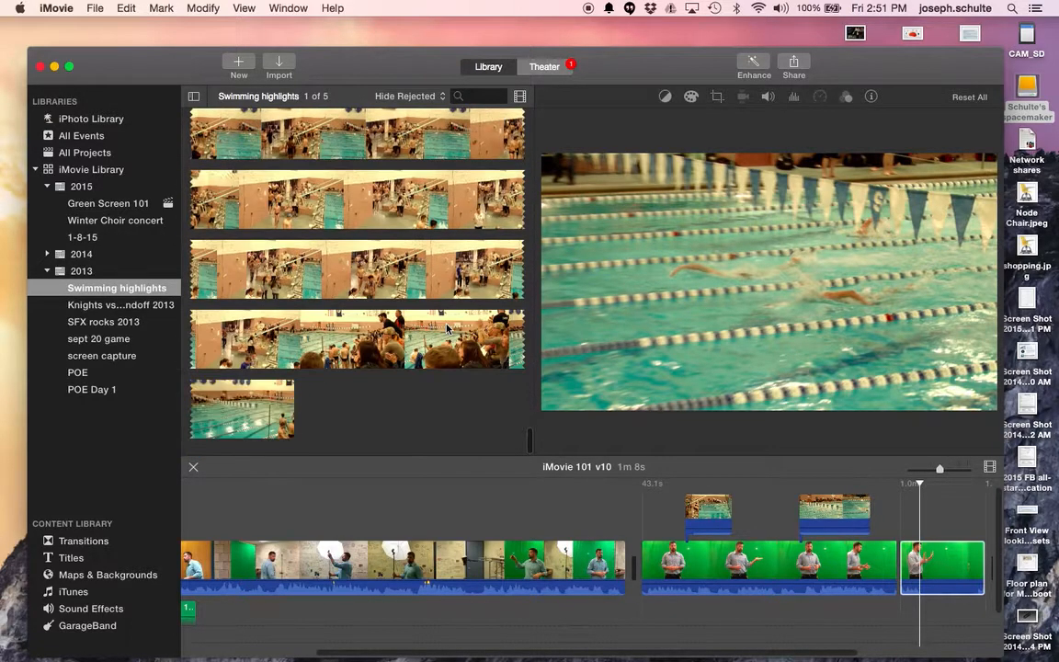
scroll(435, 327, up, 10)
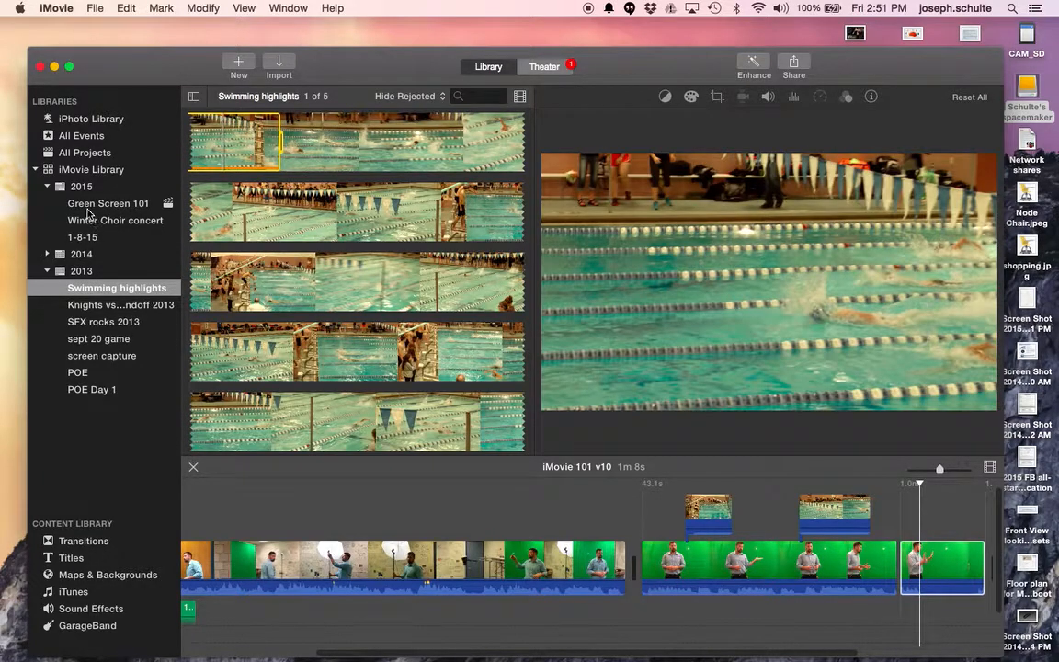
Place a 4.3 s selection of the sideways presenter from the Green Screen 101 event as an overlay above the final green screen clip.
click(88, 204)
scroll(387, 223, down, 1)
scroll(386, 223, up, 5)
scroll(386, 224, down, 8)
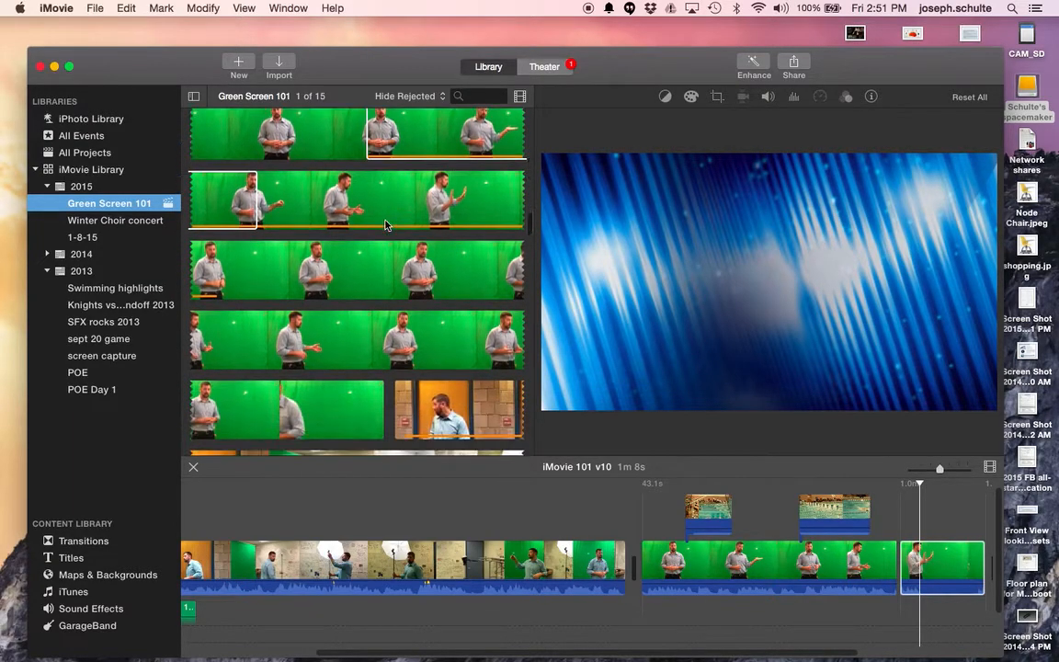
drag(418, 196, 506, 204)
drag(759, 370, 909, 518)
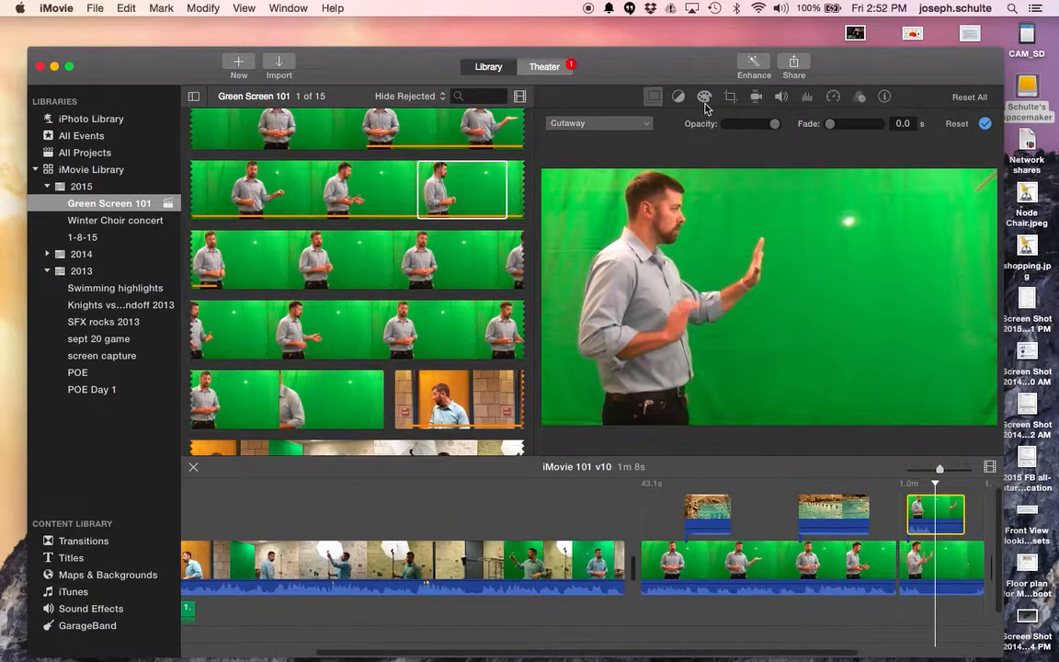
Crop the new presenter overlay with Crop to Fill, framing his upper body and raised hand.
click(732, 99)
click(630, 123)
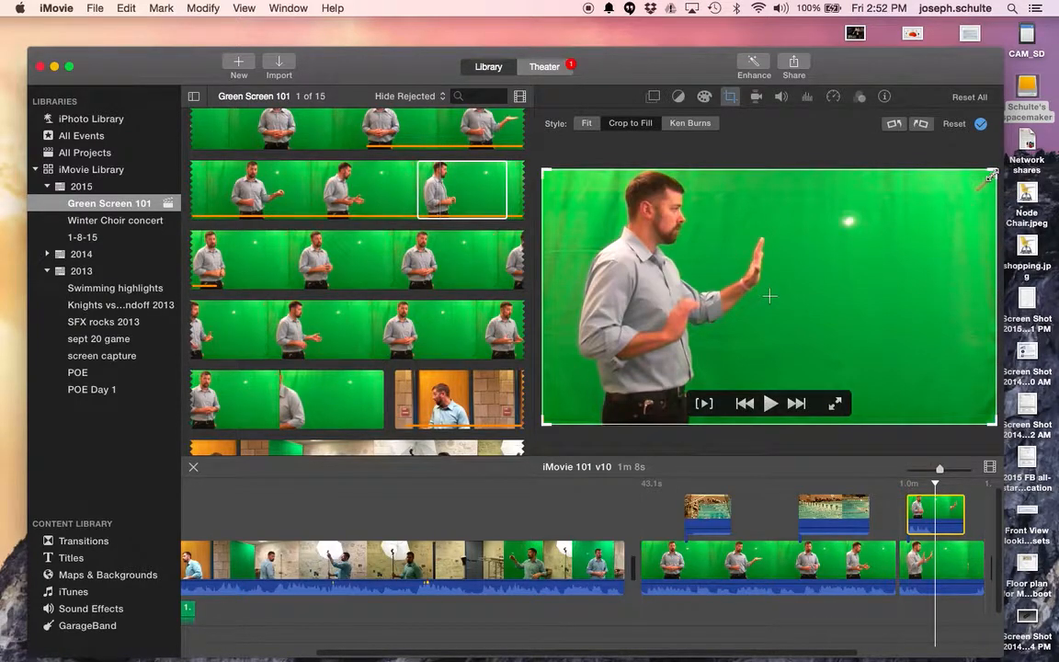
drag(993, 171, 881, 235)
drag(752, 306, 720, 232)
click(981, 124)
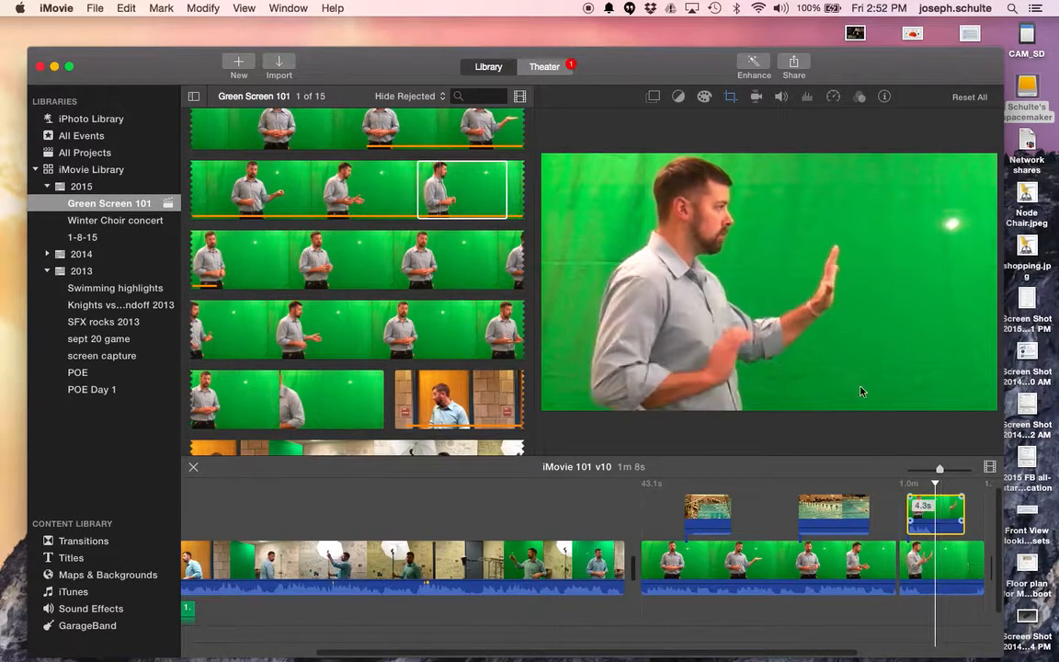
Set the presenter overlay to Side by Side and apply the Flipped video effect to it.
click(653, 99)
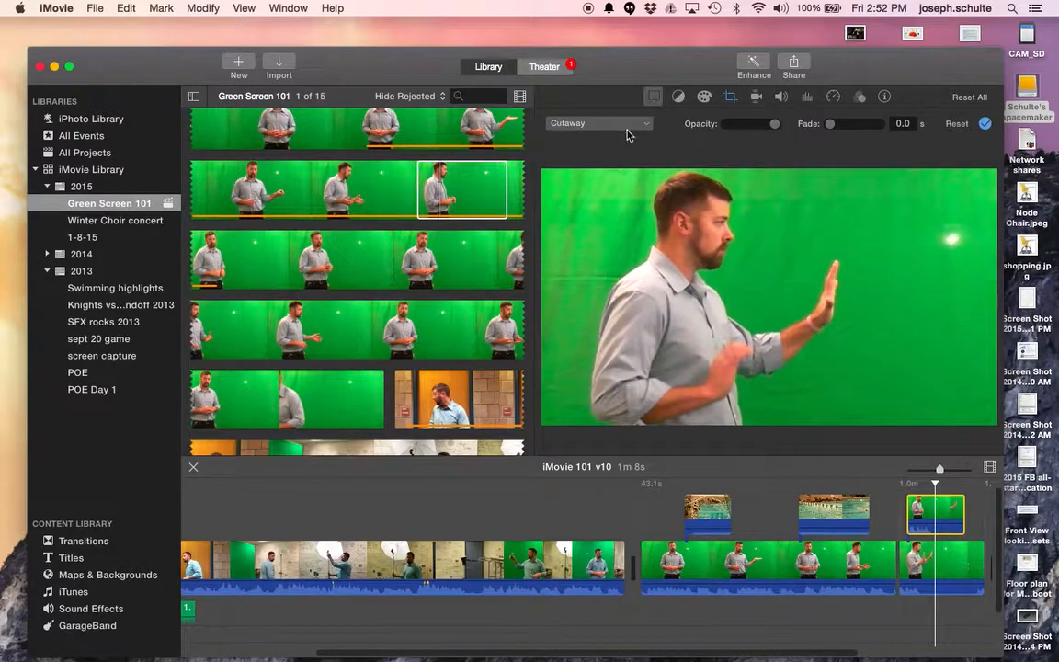
click(628, 124)
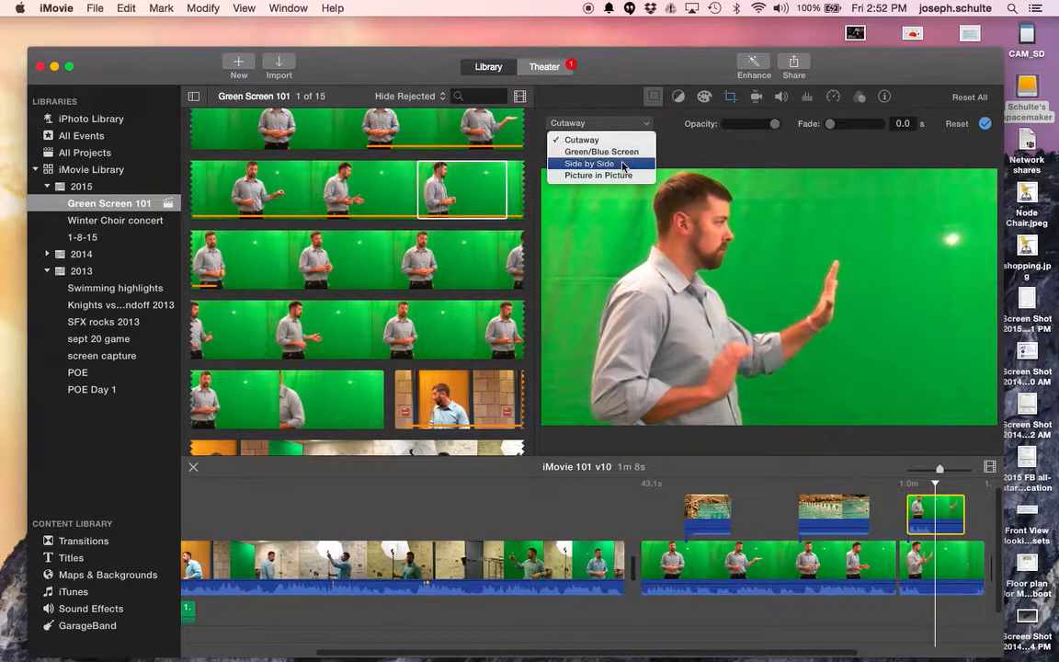
click(624, 166)
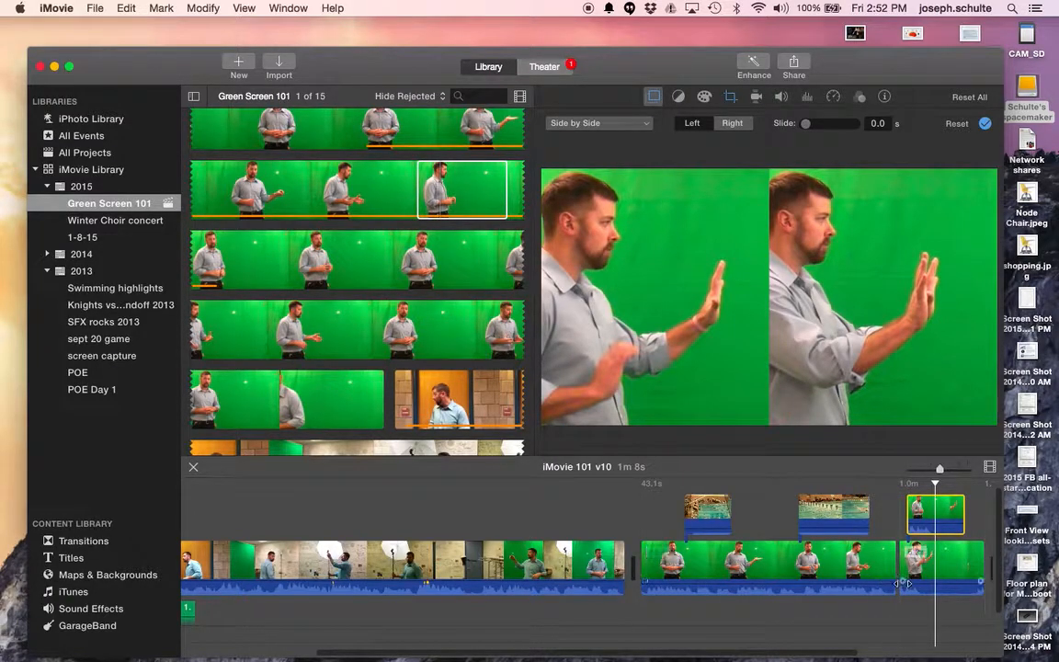
click(857, 100)
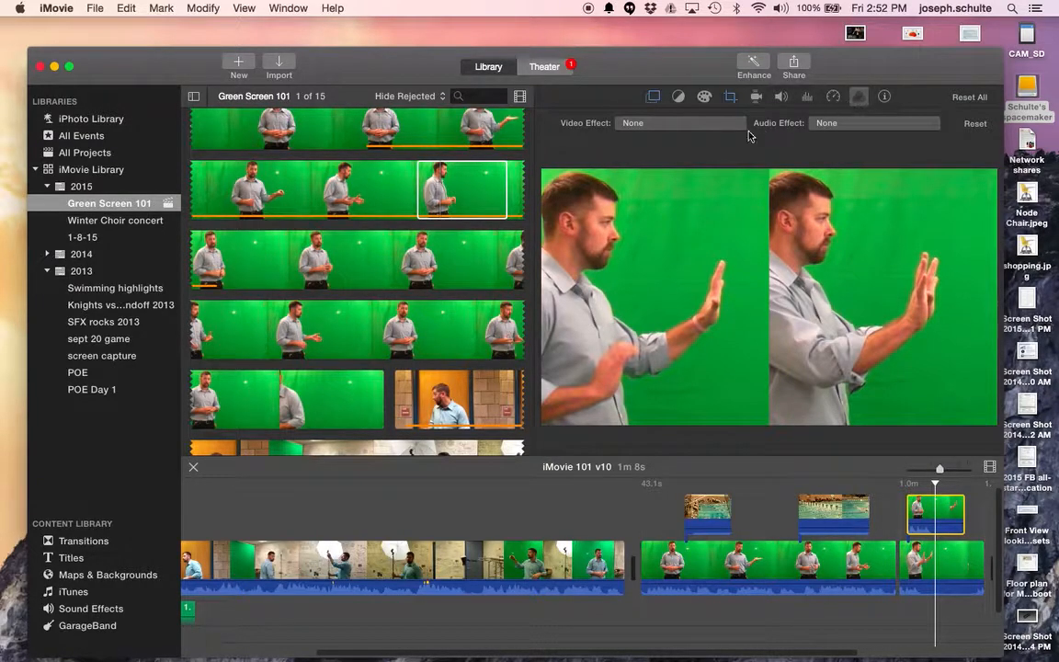
click(737, 129)
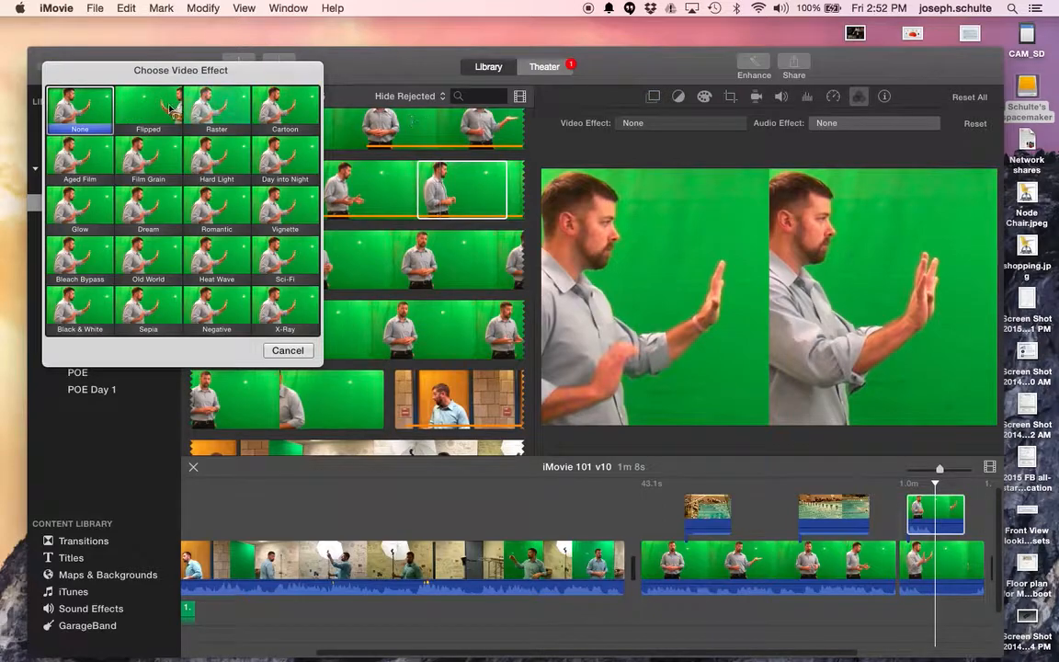
click(144, 108)
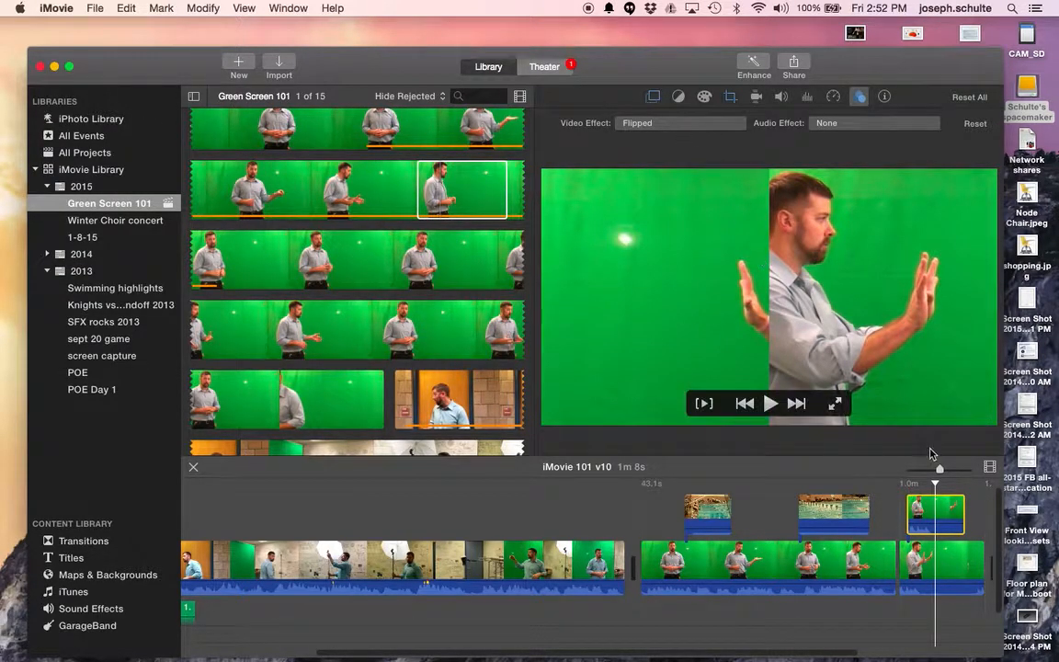
Put the flipped overlay on the right half of the side-by-side layout and preview it from just before the final clip.
click(654, 97)
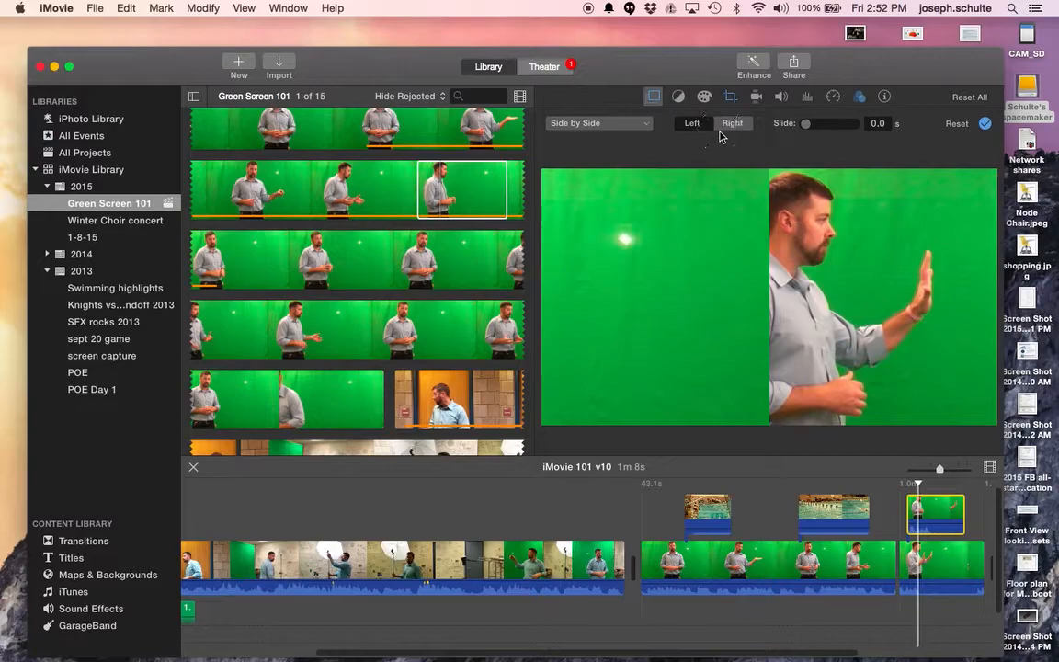
click(692, 122)
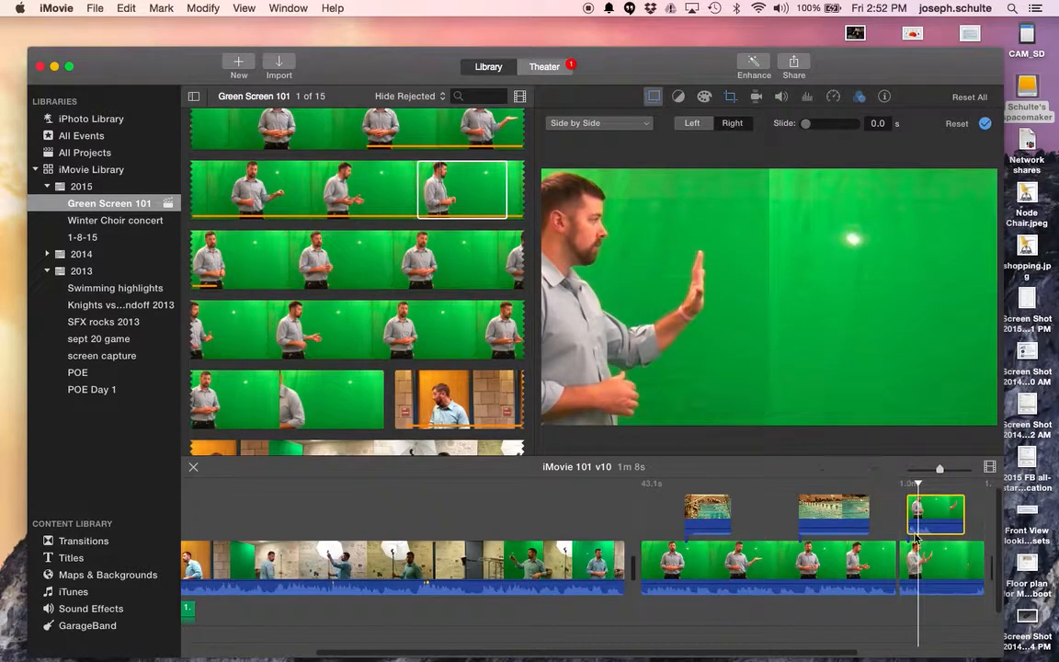
click(933, 561)
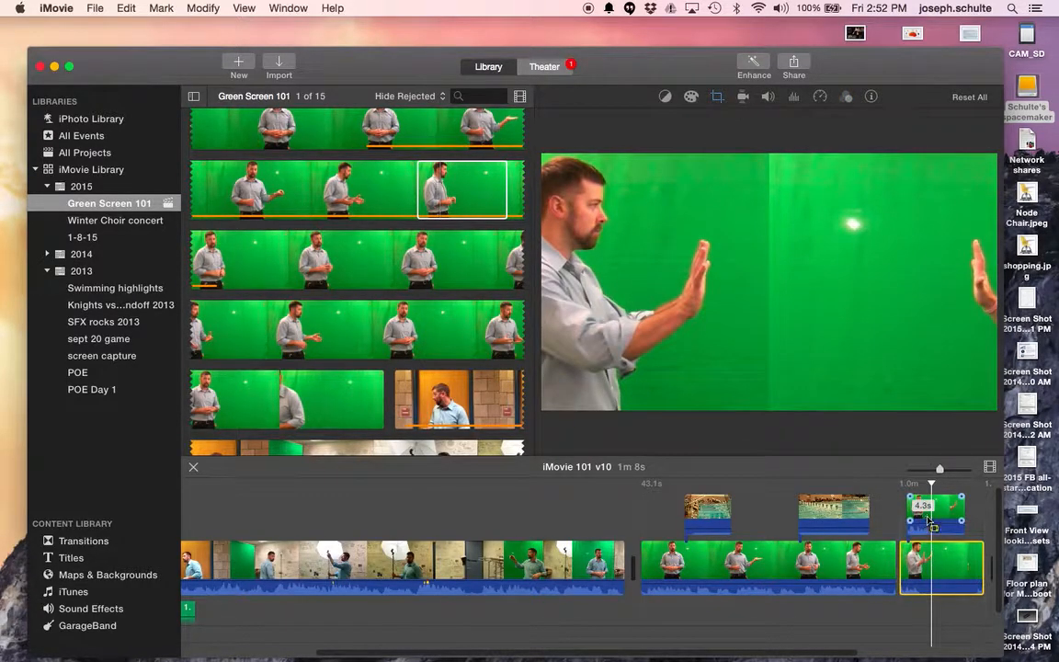
click(933, 515)
click(894, 483)
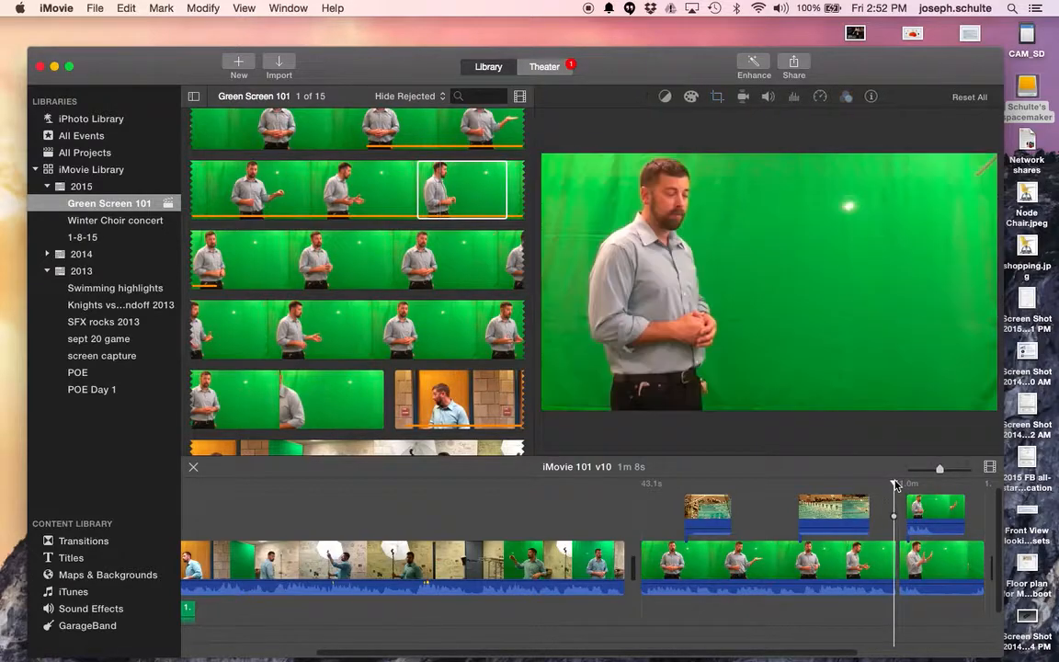
key(space)
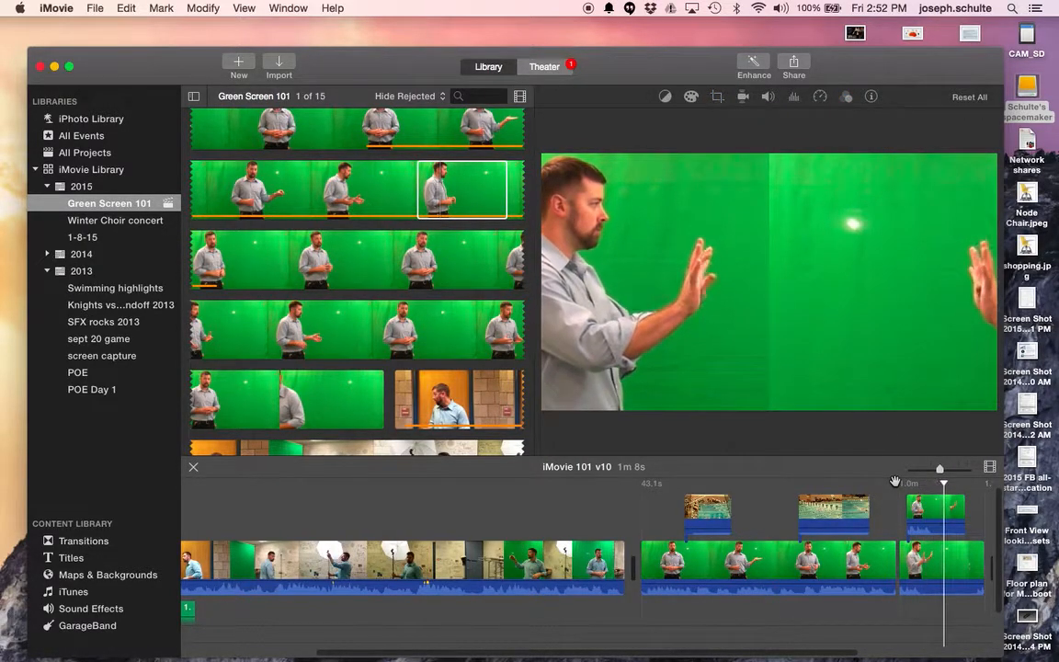
key(space)
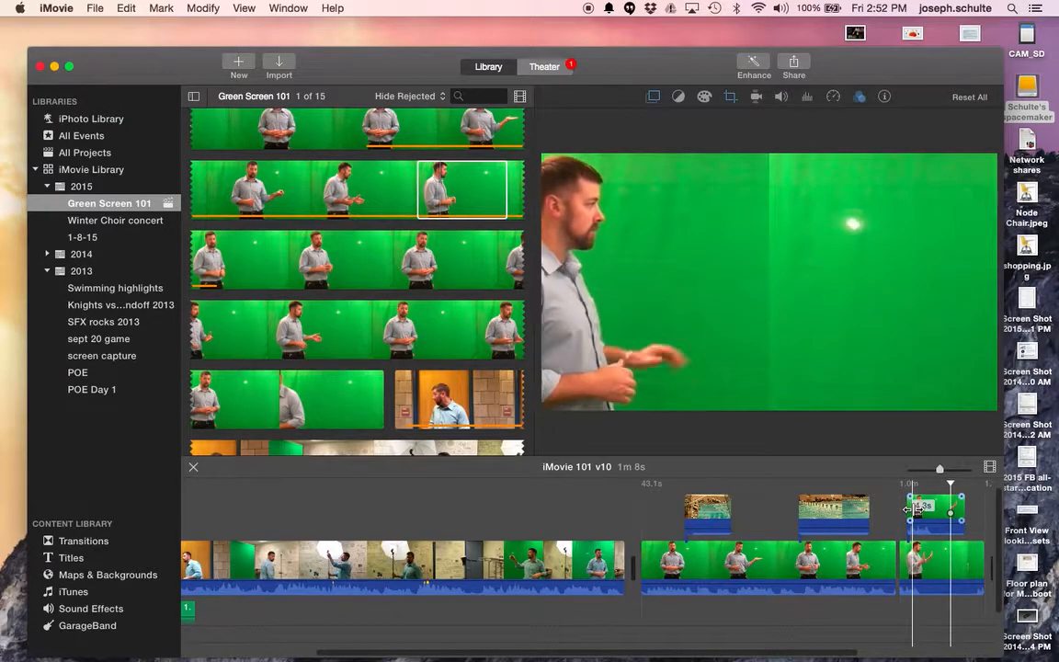
Set the flipped overlay's crop style to Fit so both presenters face each other, and preview the result.
click(945, 511)
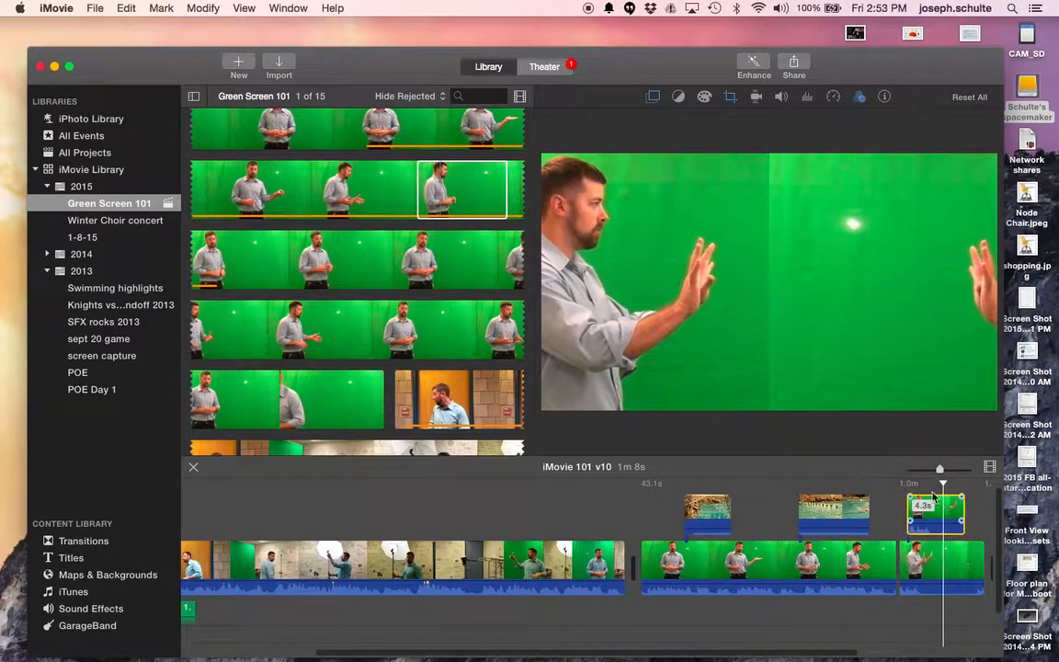
click(731, 96)
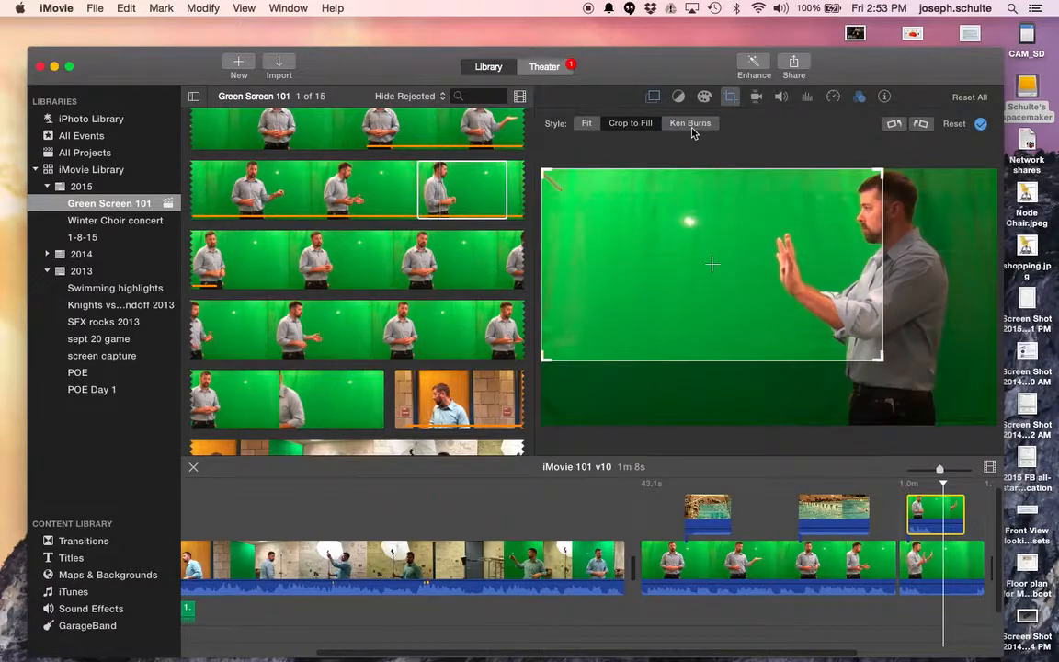
click(596, 123)
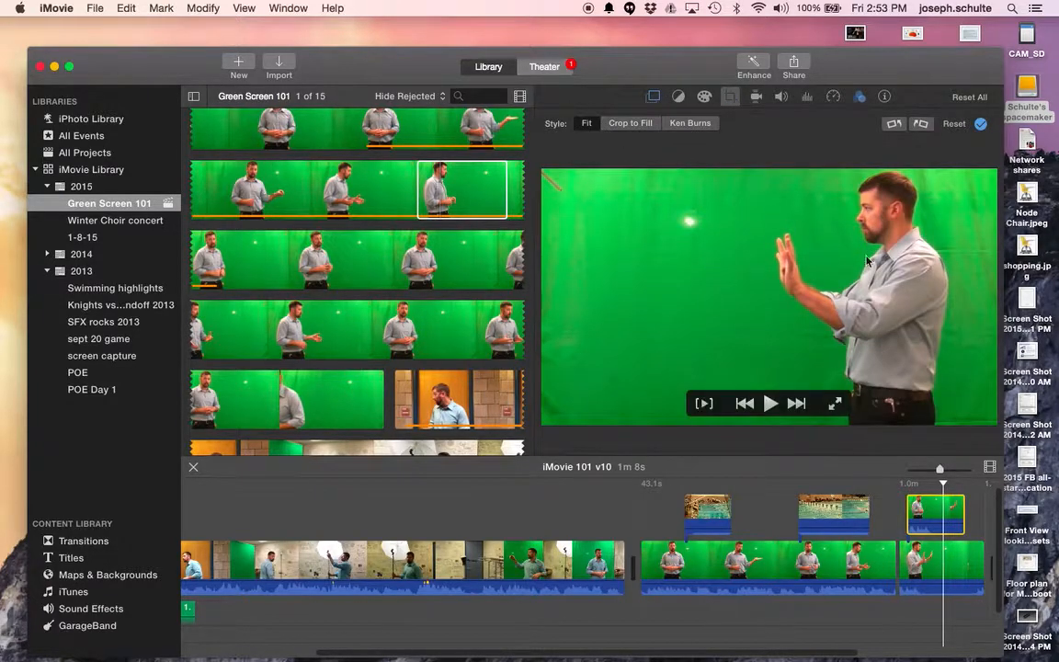
key(space)
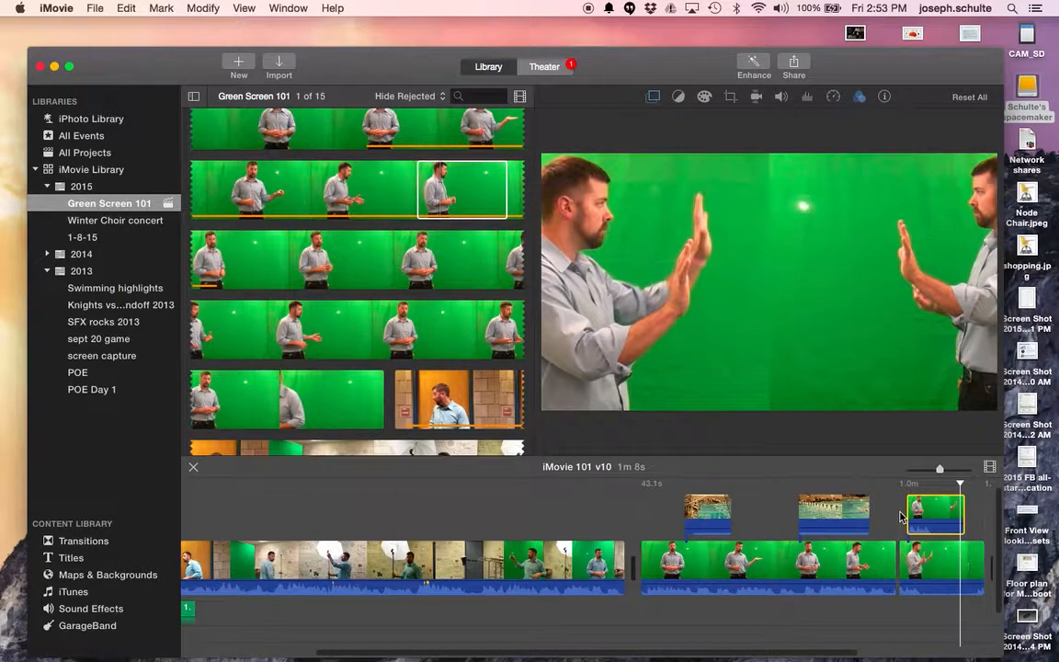
scroll(864, 524, left, 5)
scroll(864, 524, left, 3)
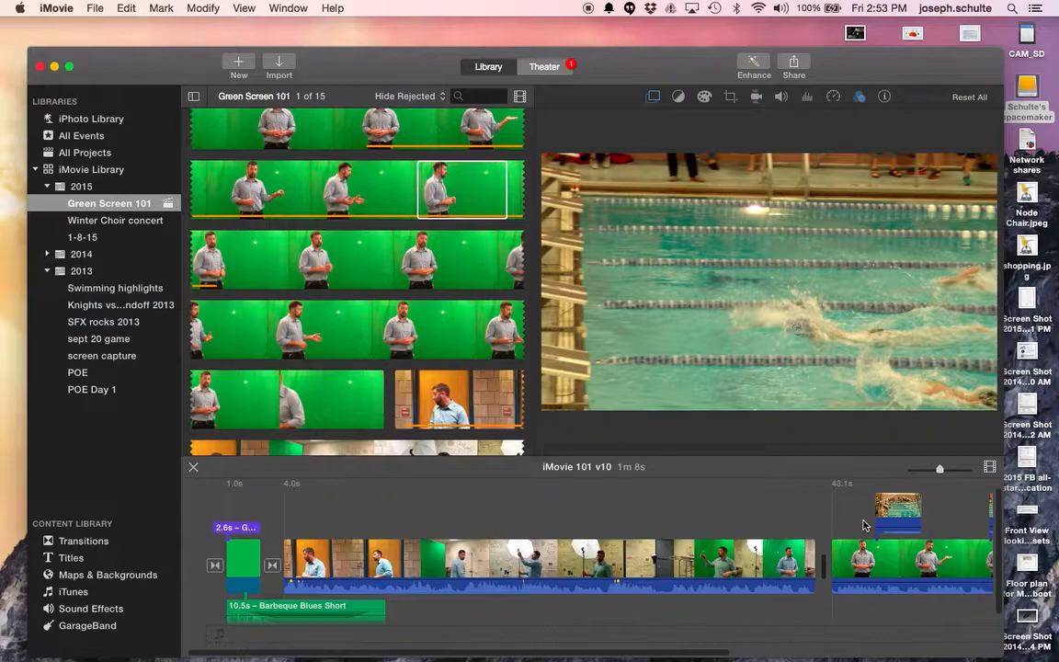
scroll(867, 527, right, 1)
scroll(868, 530, left, 2)
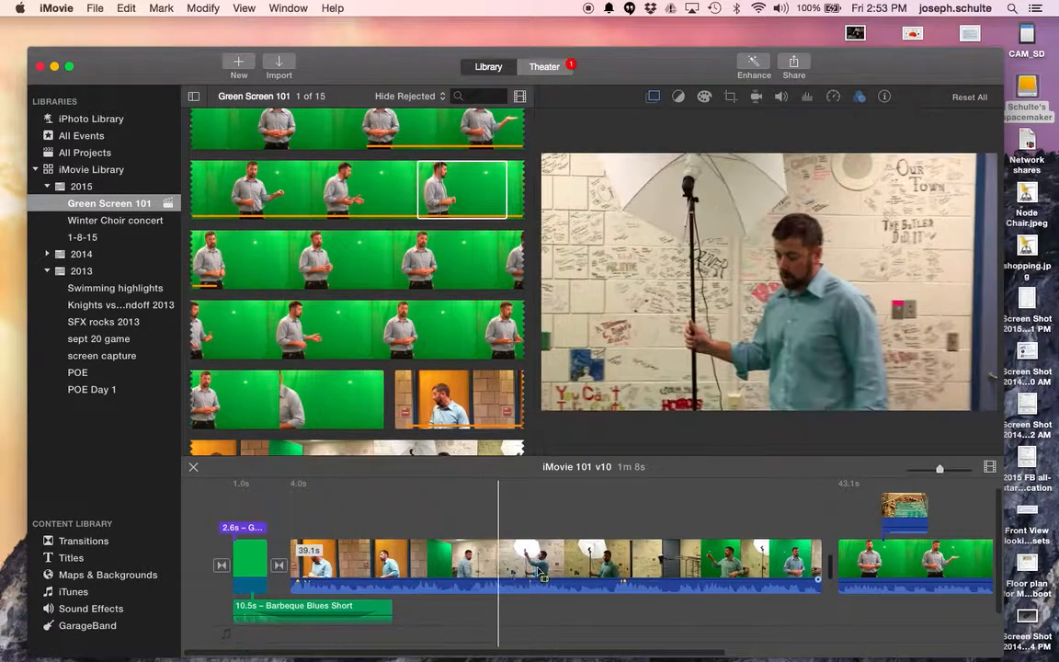
scroll(559, 568, right, 10)
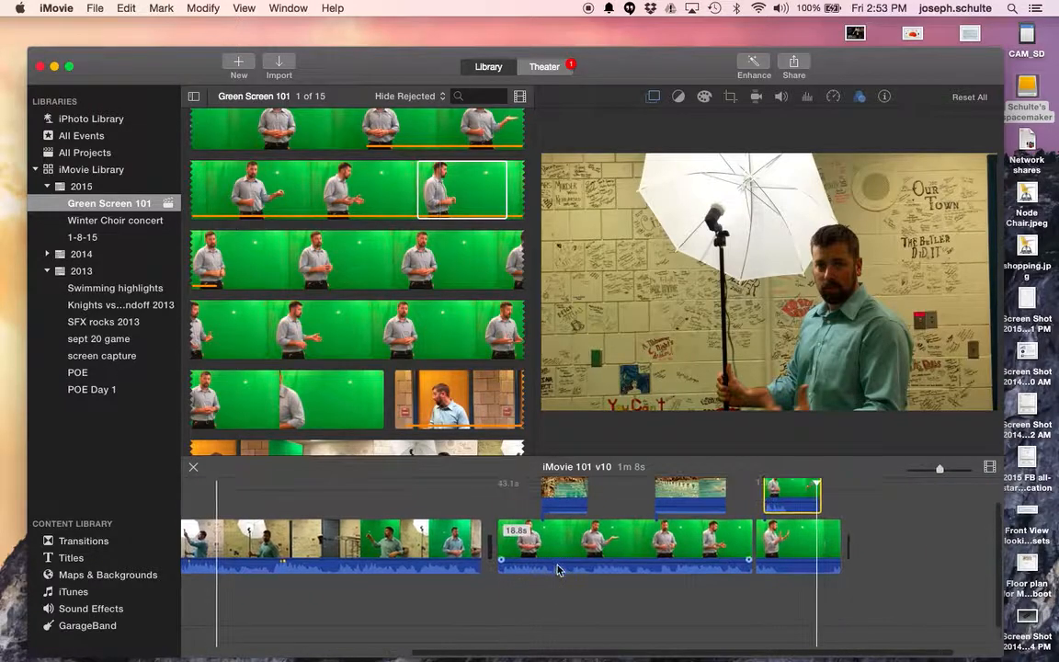